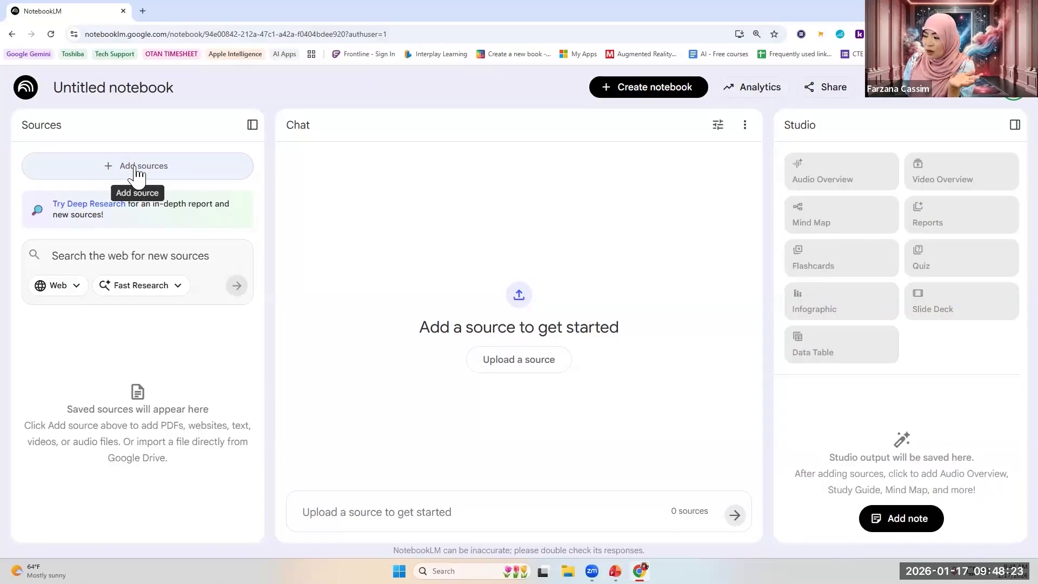
# - Upload the NotebookLM_Master_Your_Content PDF from the Downloads folder as a notebook source
pyautogui.click(163, 171)
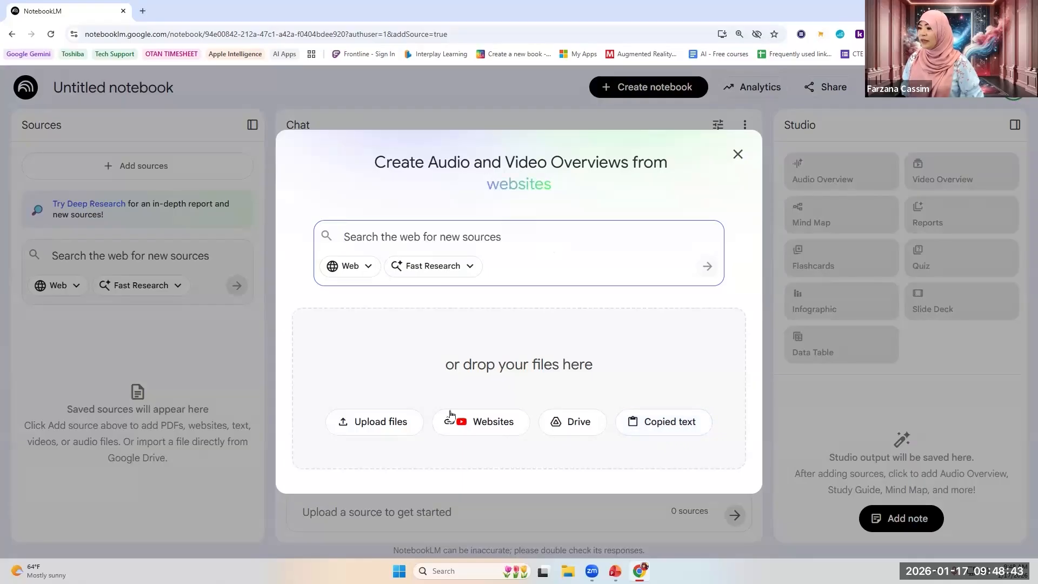
pyautogui.click(368, 427)
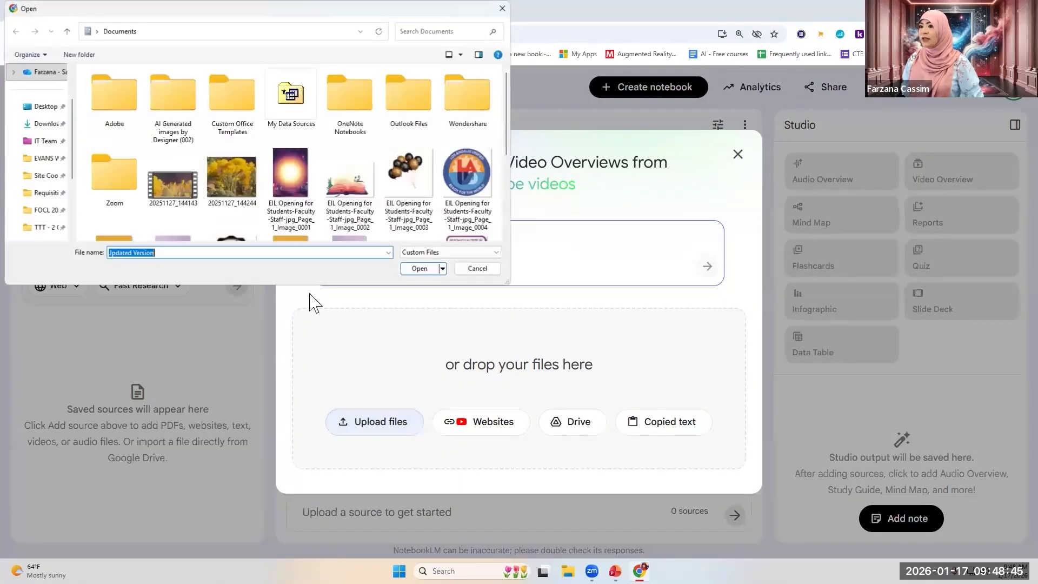
pyautogui.click(46, 124)
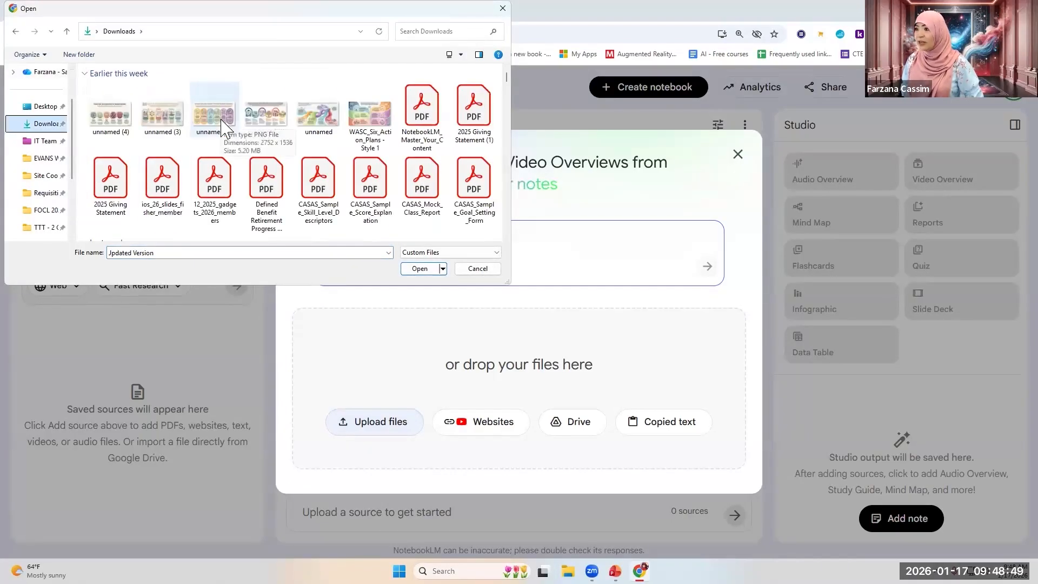
pyautogui.click(422, 106)
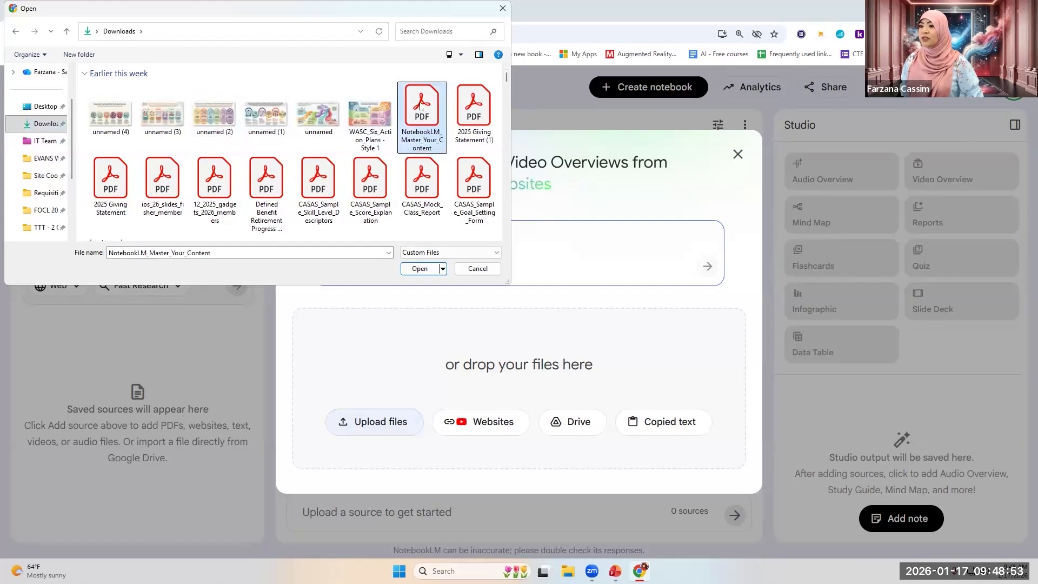
pyautogui.click(422, 270)
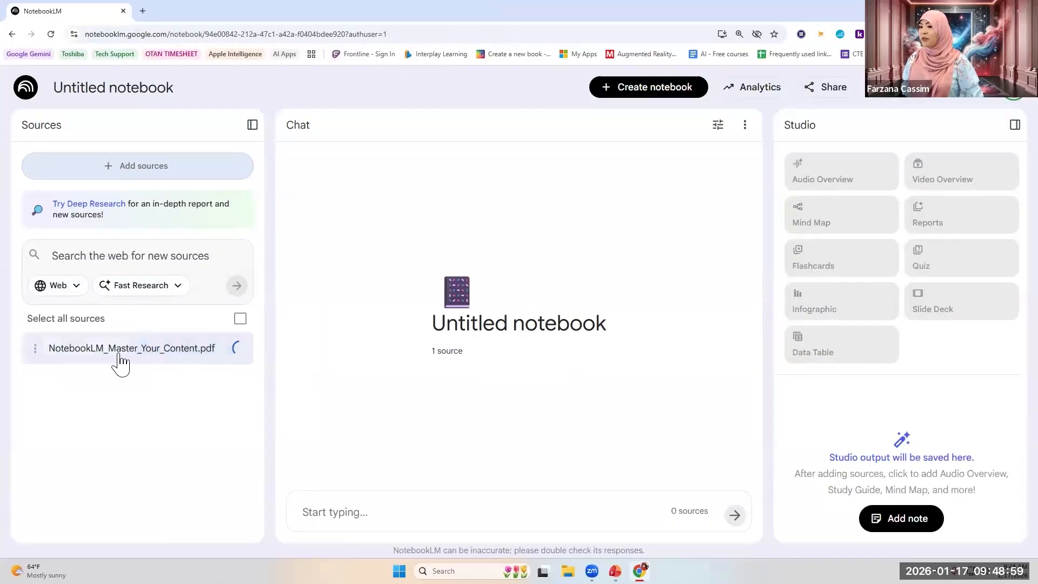
# - Open YouTube in a new browser tab and copy the address of the video "NotebookLM is becoming the Most Essential AI Tool (7 Use Cases to Try!)"
pyautogui.click(95, 166)
pyautogui.click(142, 10)
pyautogui.write('youtube')
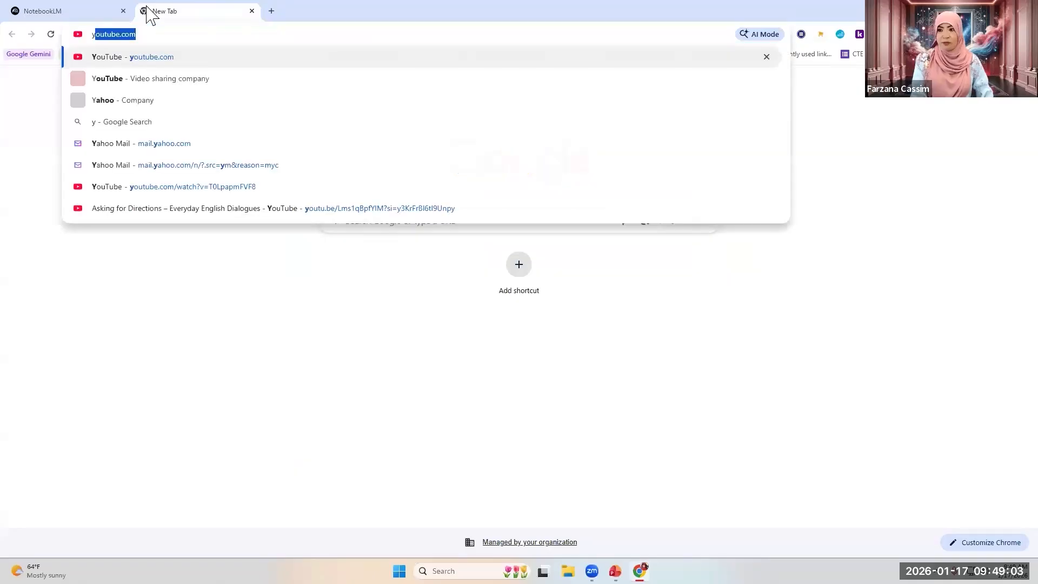
pyautogui.press('Return')
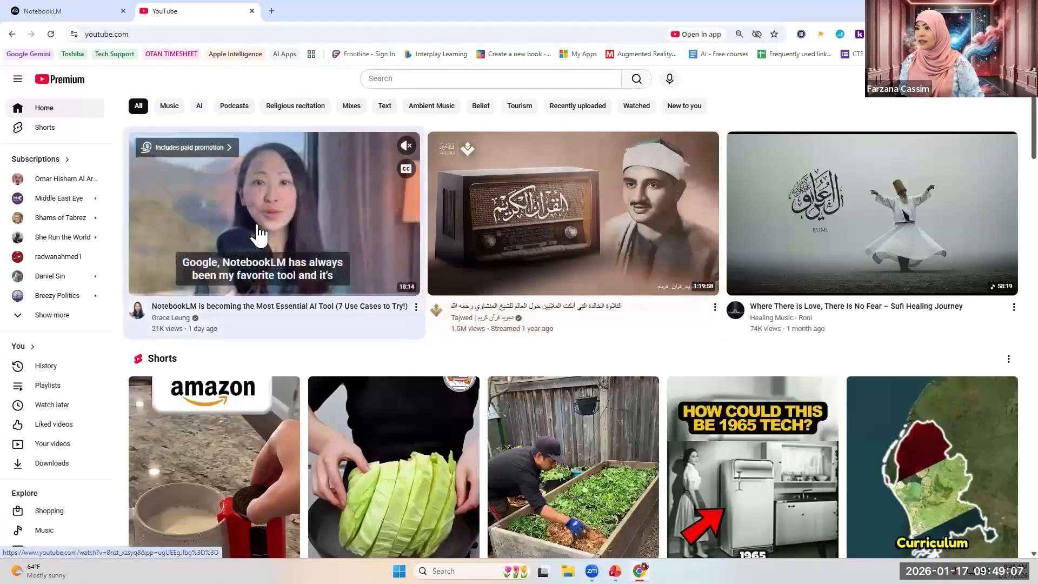
pyautogui.click(259, 234)
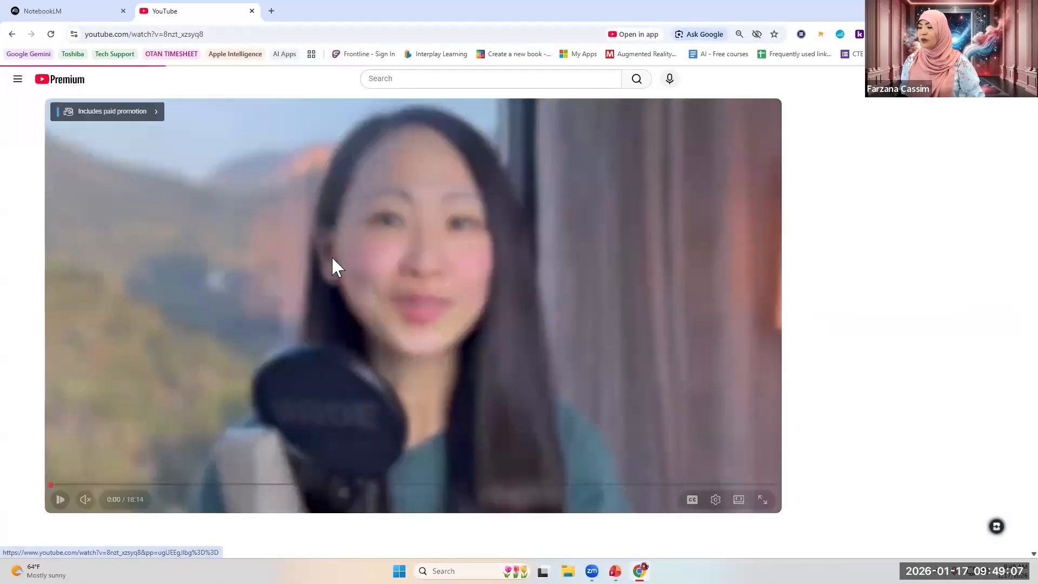
pyautogui.click(214, 36)
pyautogui.hotkey('ctrl', 'c')
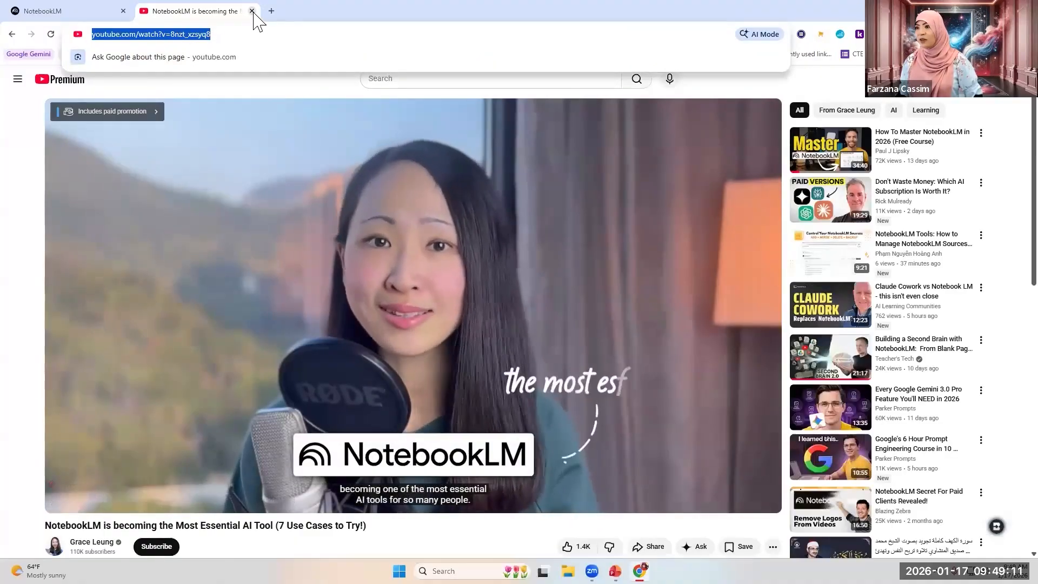
# - Close the YouTube tab and insert the copied video link as a website source in the notebook
pyautogui.click(252, 11)
pyautogui.click(483, 414)
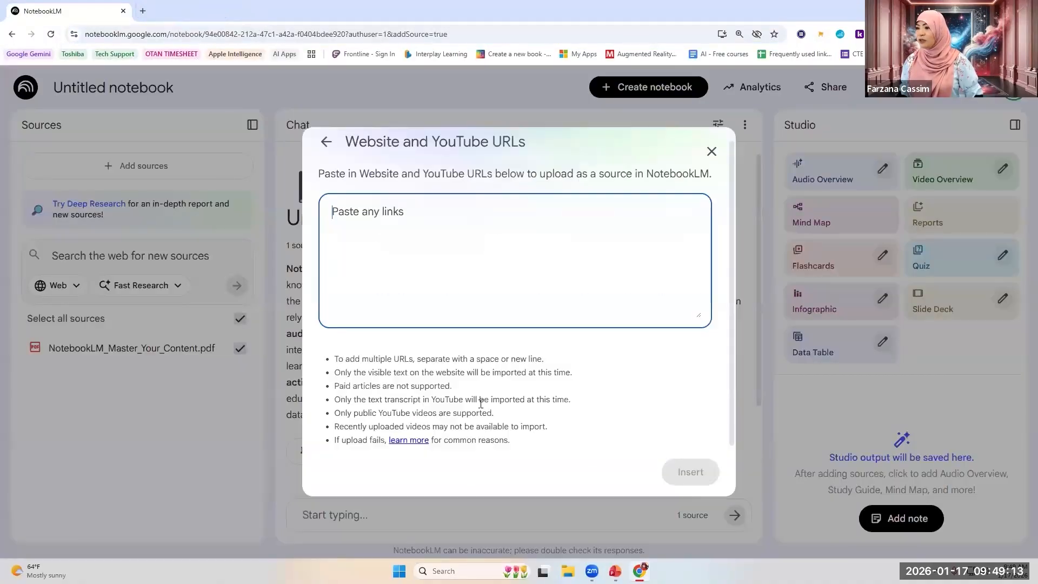
pyautogui.hotkey('ctrl', 'v')
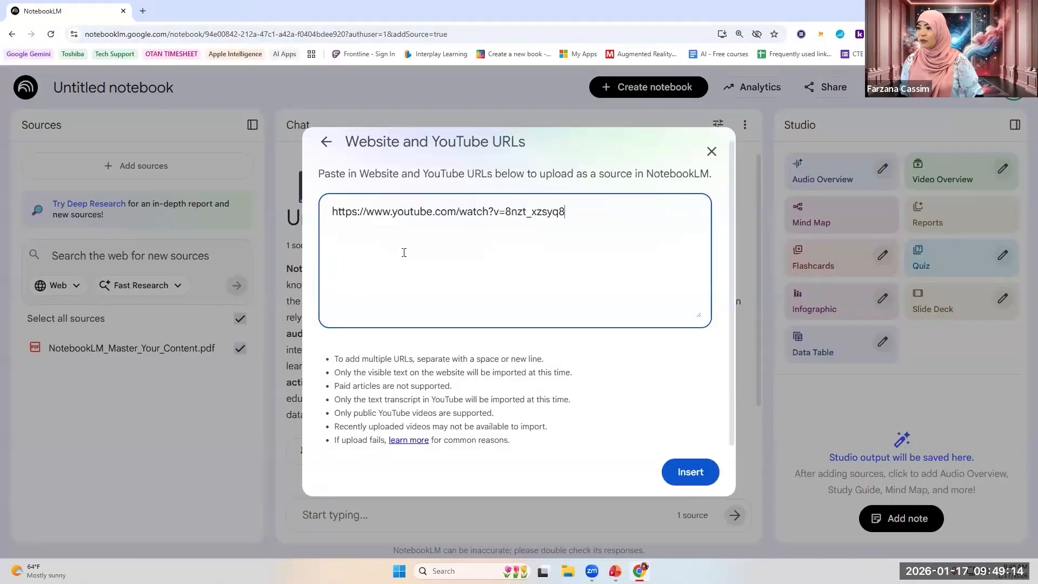
pyautogui.click(688, 474)
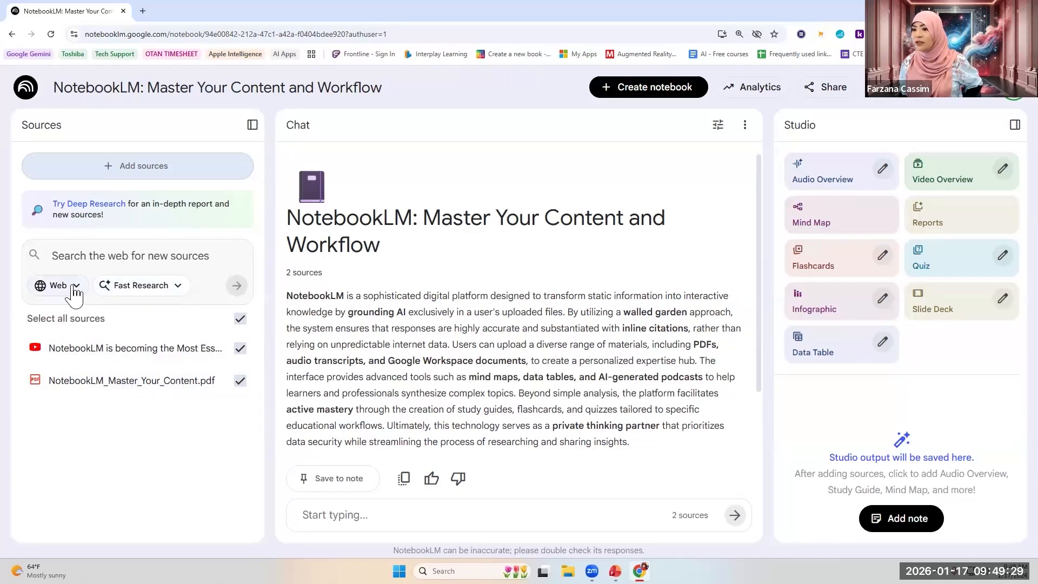
pyautogui.click(90, 254)
pyautogui.write('find more notebooklm relat')
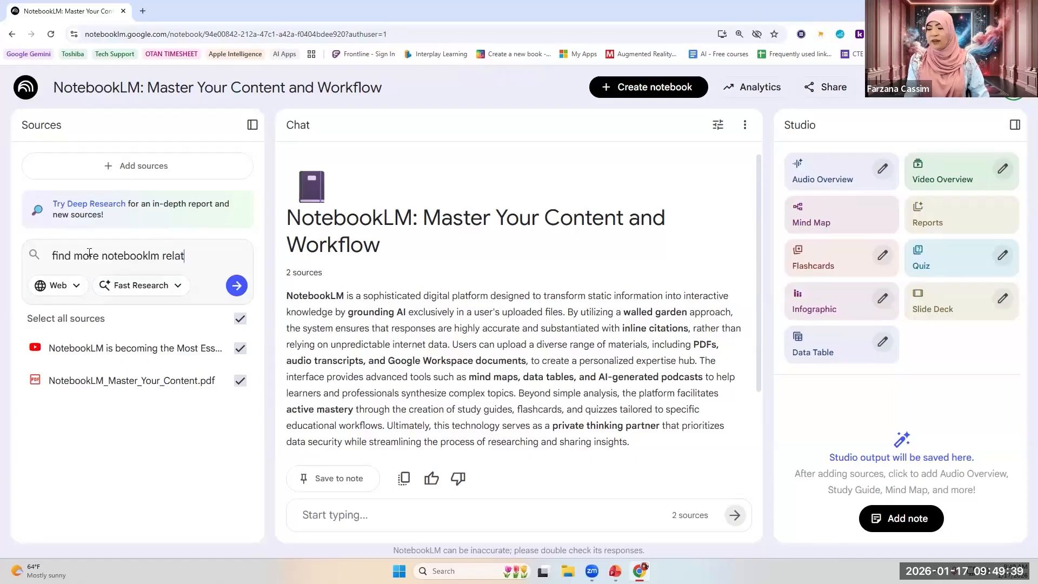
pyautogui.hotkey('ctrl', 'a')
pyautogui.press('BackSpace')
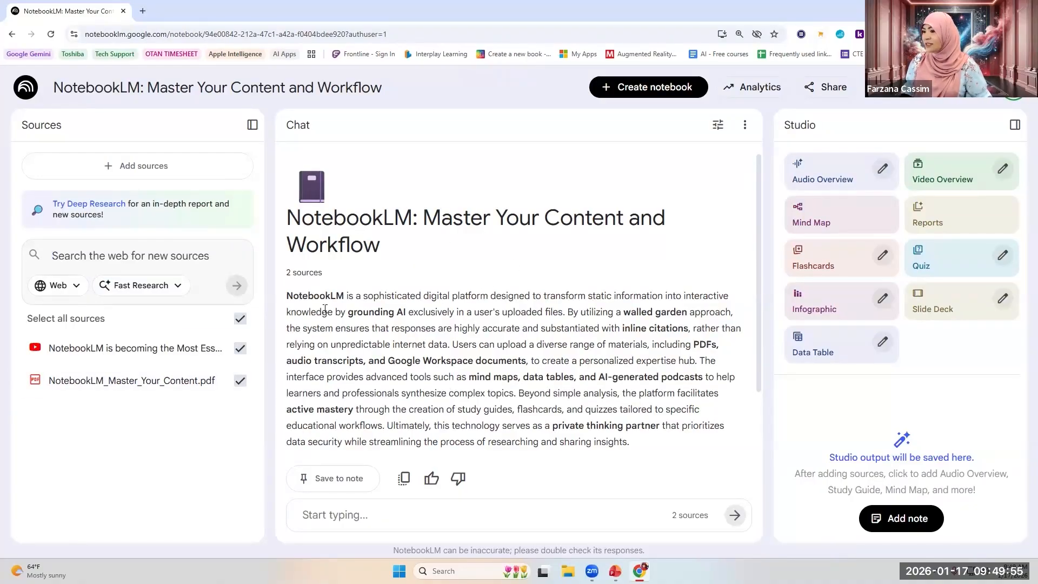
# - Save the notebook's chat summary as a note, look it over, and convert that note to a source
pyautogui.scroll(-2, 325, 309)
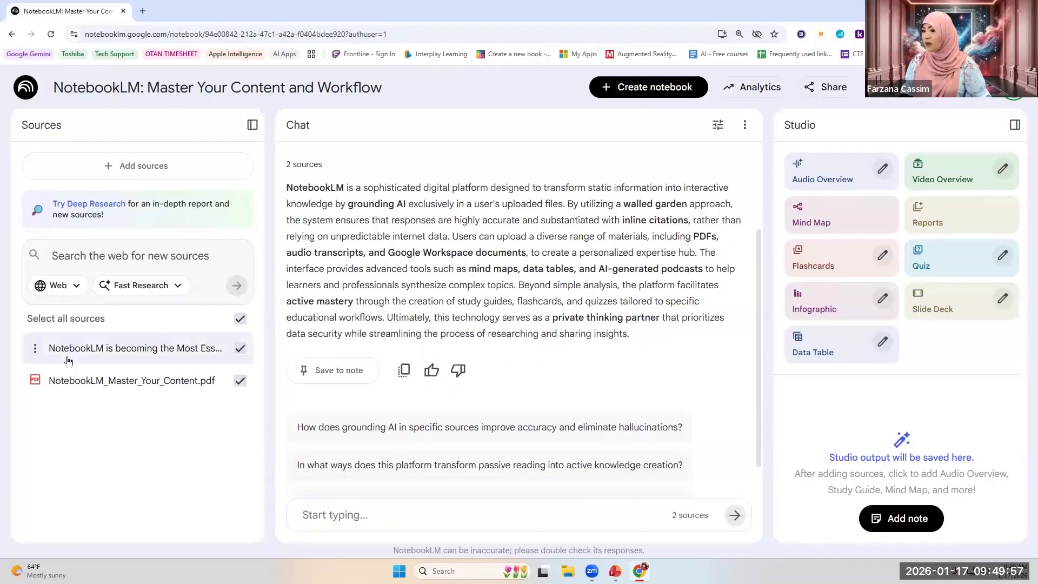
pyautogui.click(320, 372)
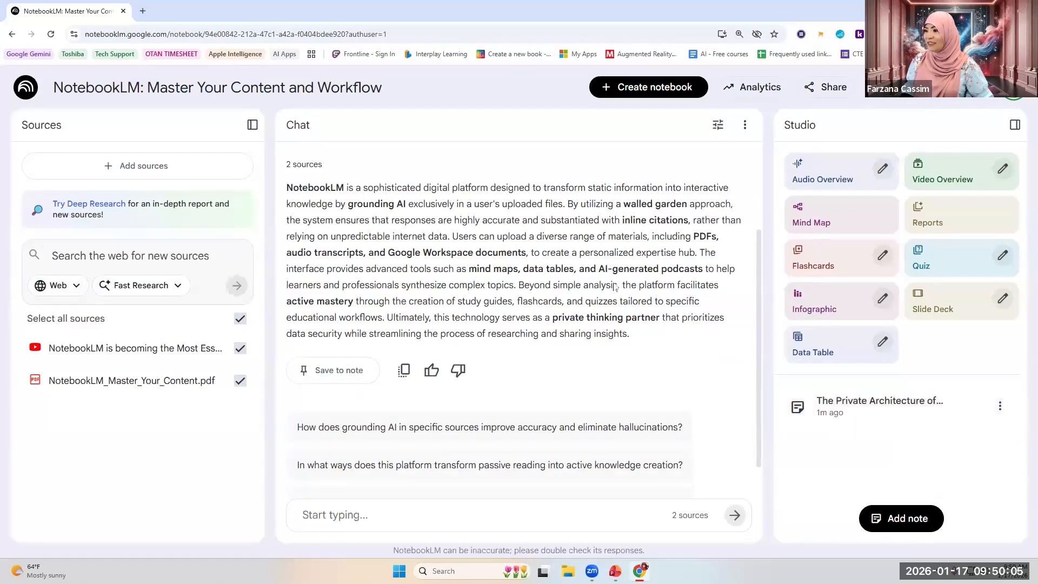
pyautogui.click(860, 403)
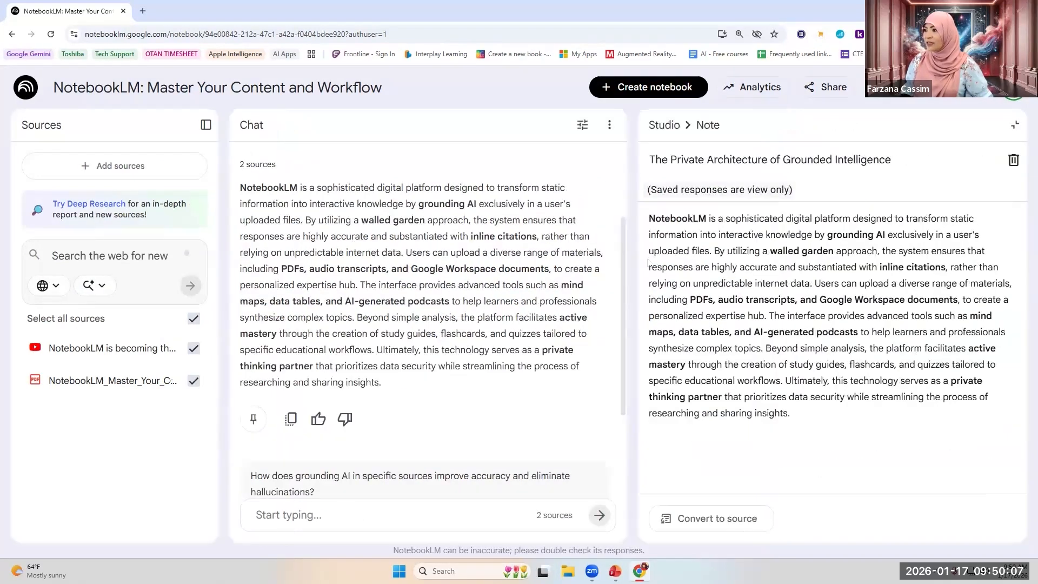
pyautogui.click(667, 125)
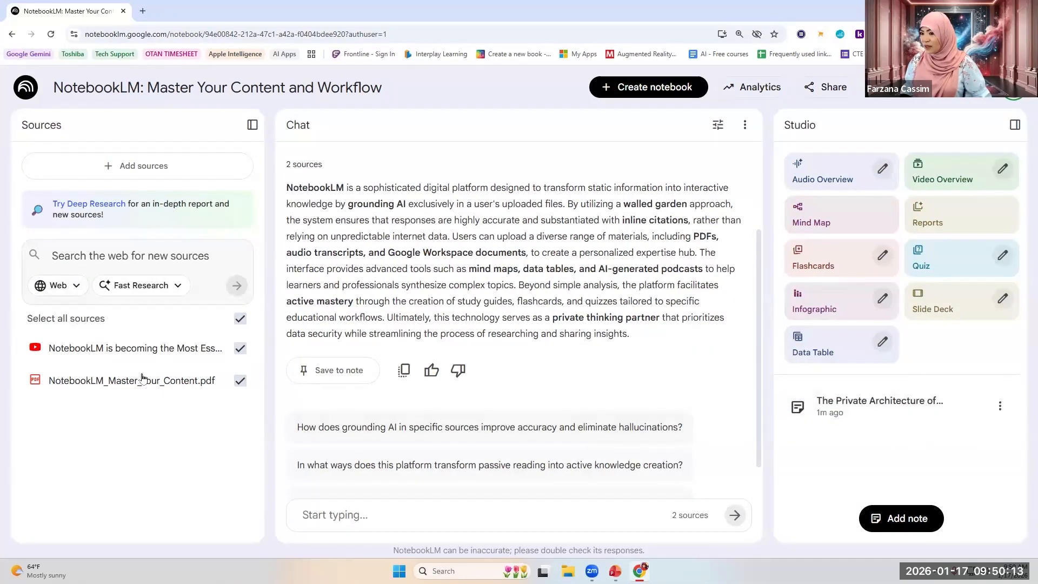
pyautogui.click(998, 408)
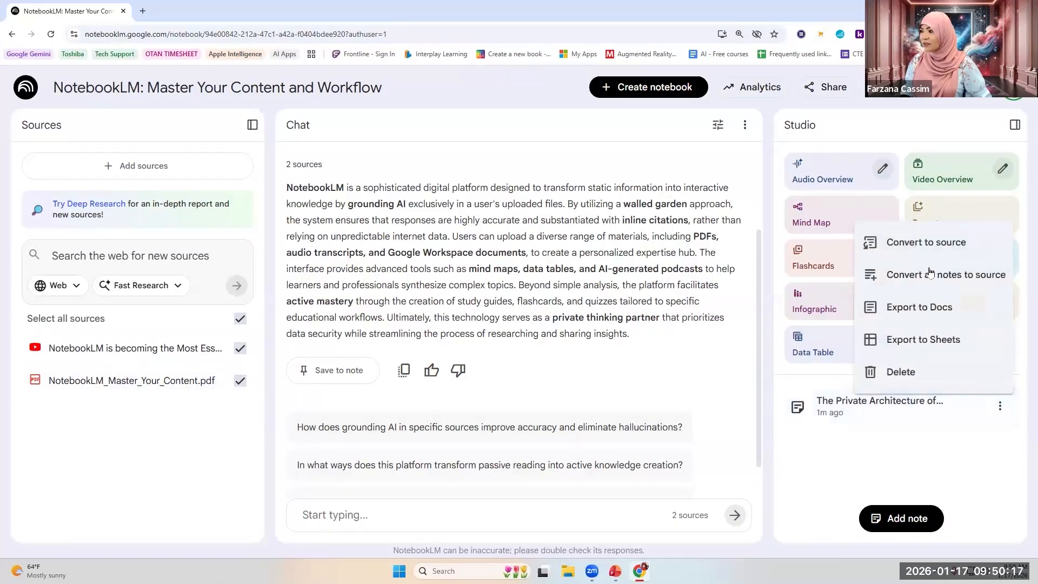
pyautogui.click(963, 248)
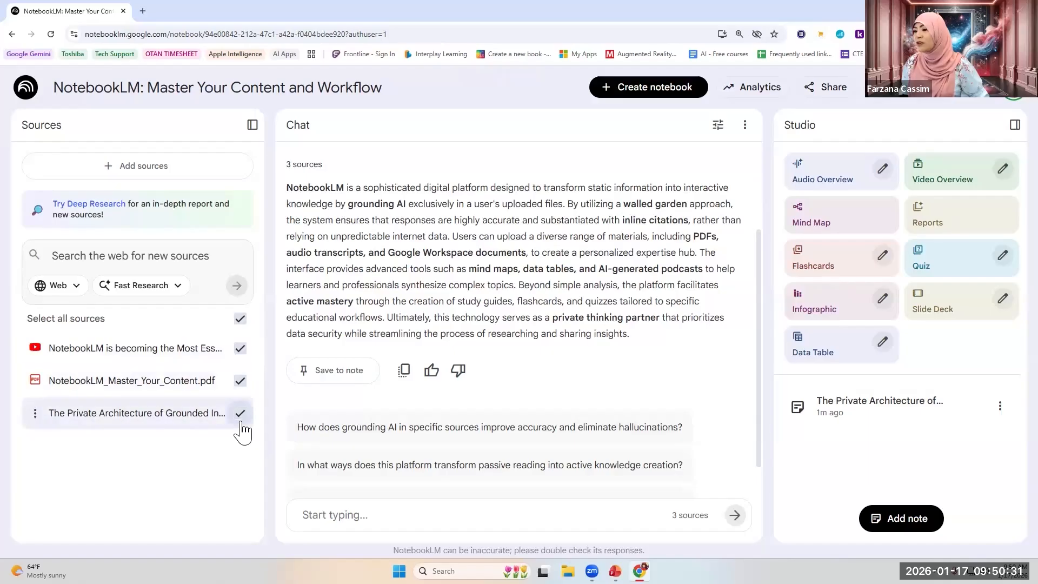
# - With only the YouTube source selected, generate an infographic described as "create colorful infographic with blue and purple tones, styles, with beautiful realistic looking images"
pyautogui.click(240, 319)
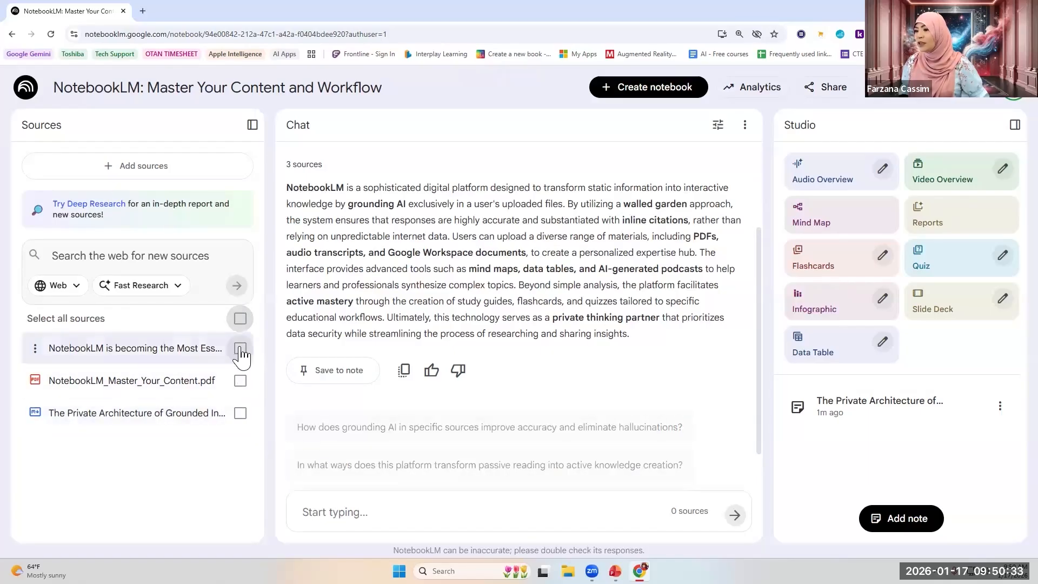
pyautogui.click(240, 349)
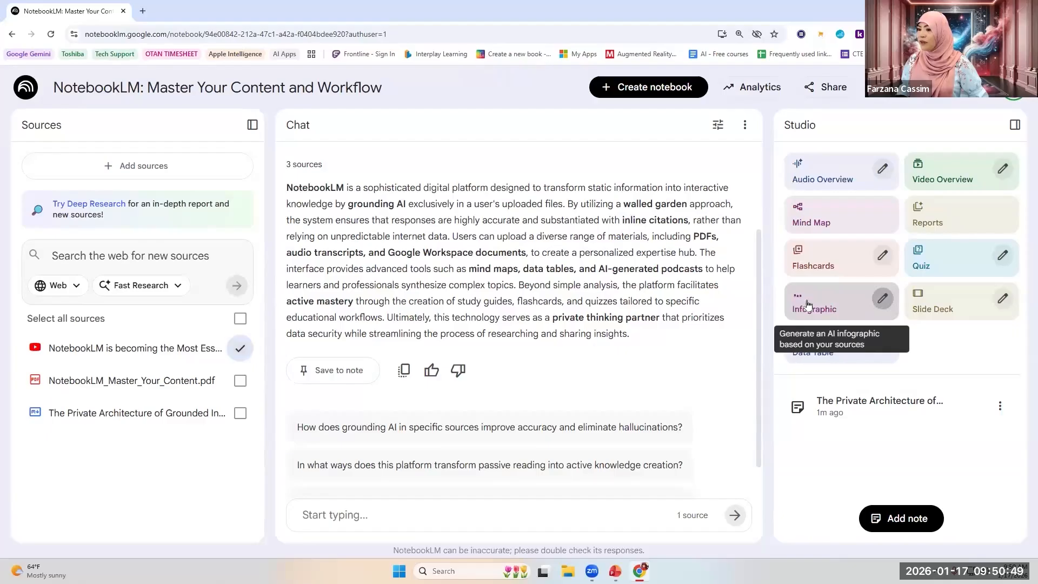
pyautogui.click(883, 299)
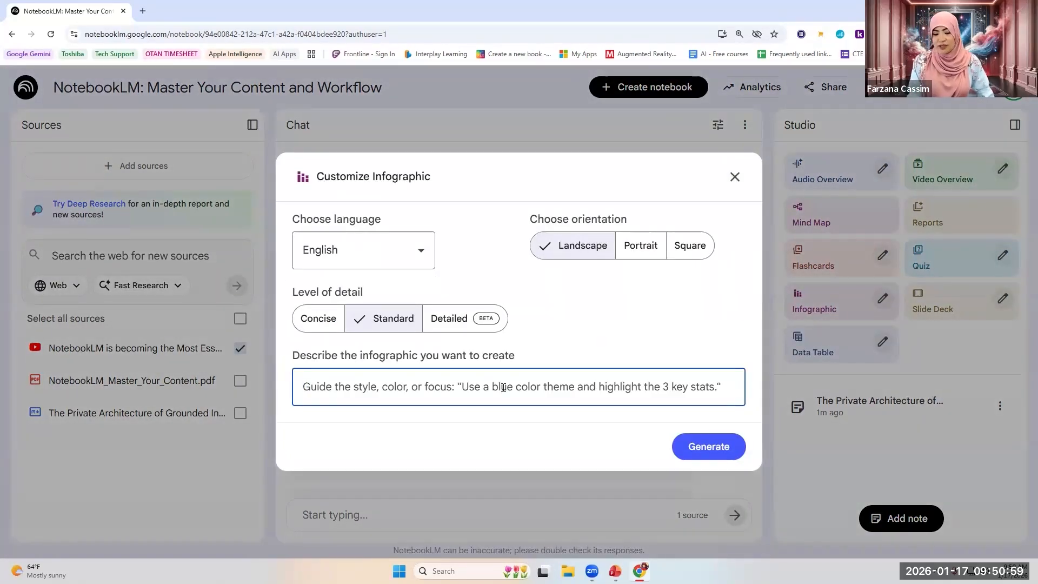
pyautogui.write('create colorful infographic')
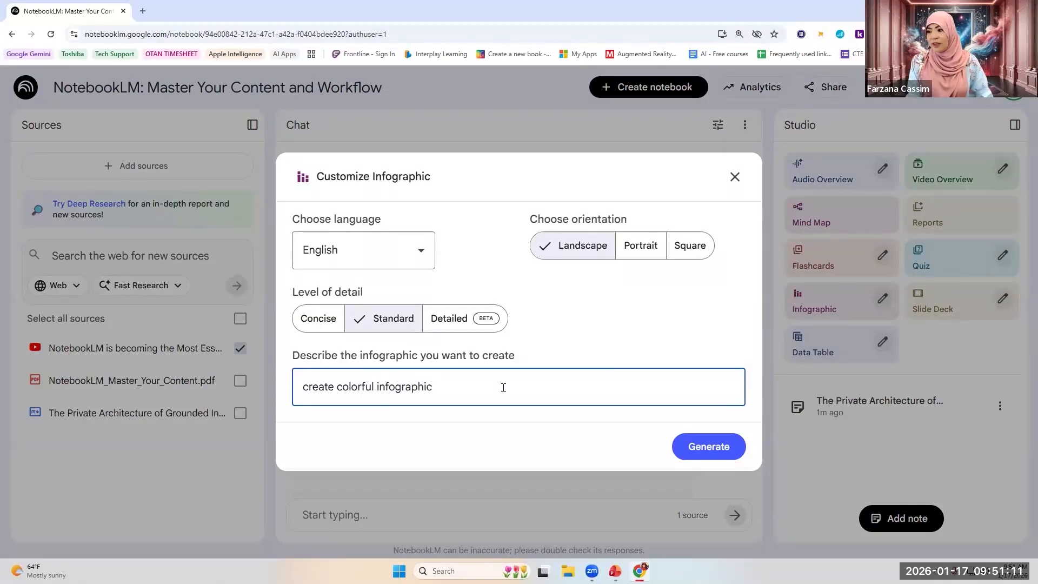
pyautogui.write('lu')
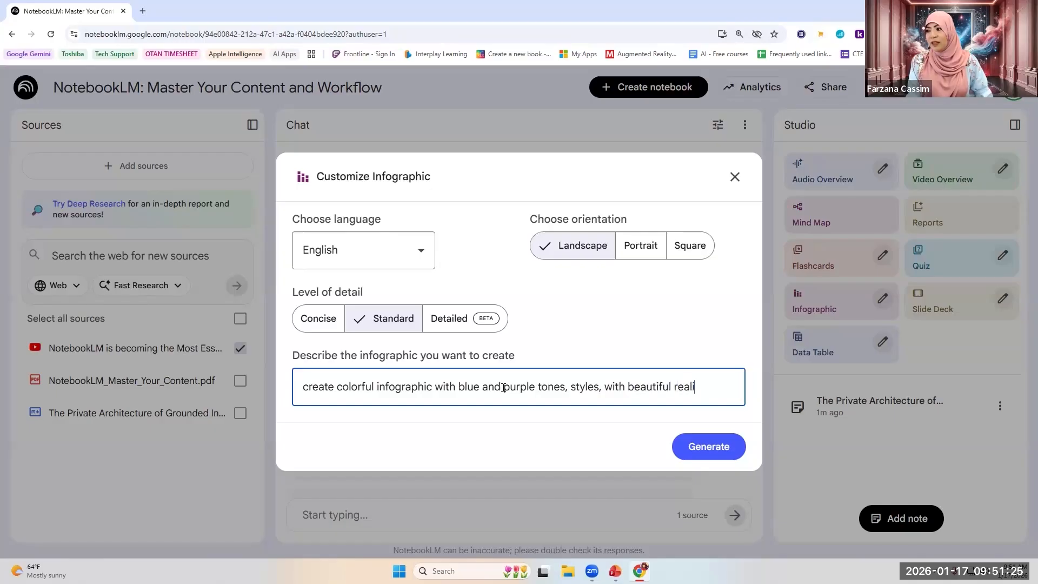
pyautogui.write('ooking images')
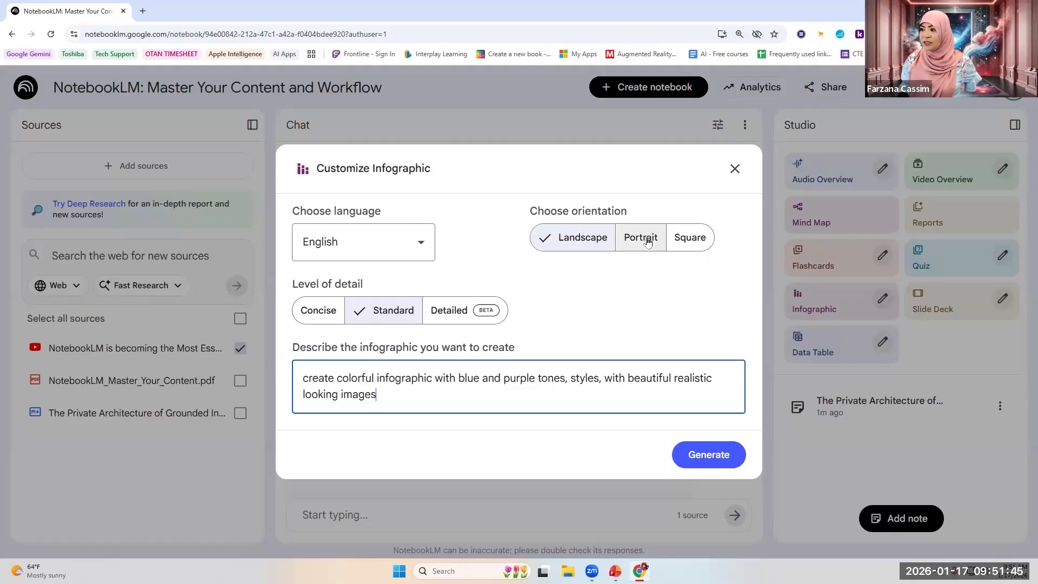
pyautogui.click(705, 458)
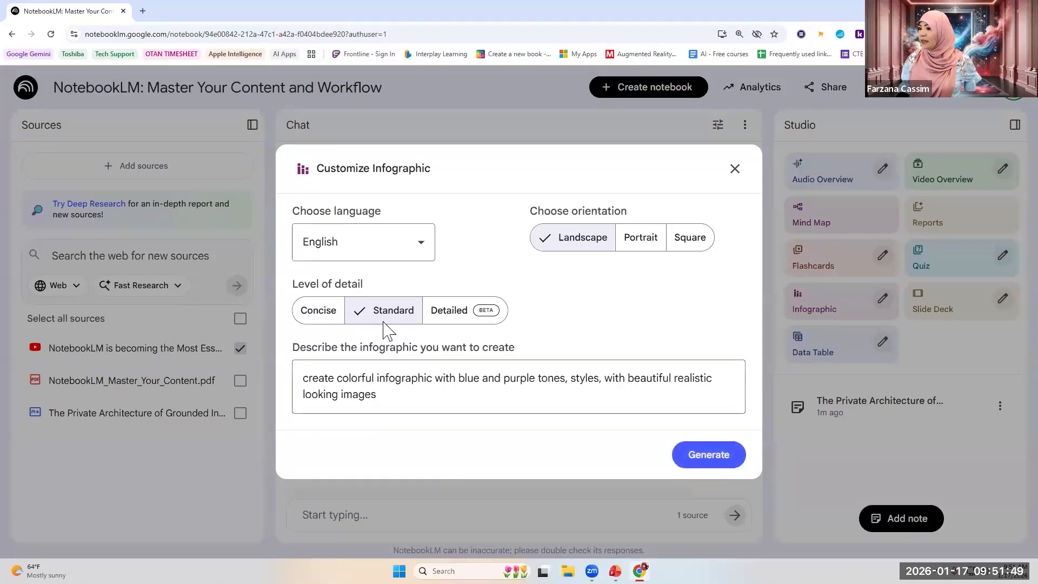
pyautogui.click(703, 453)
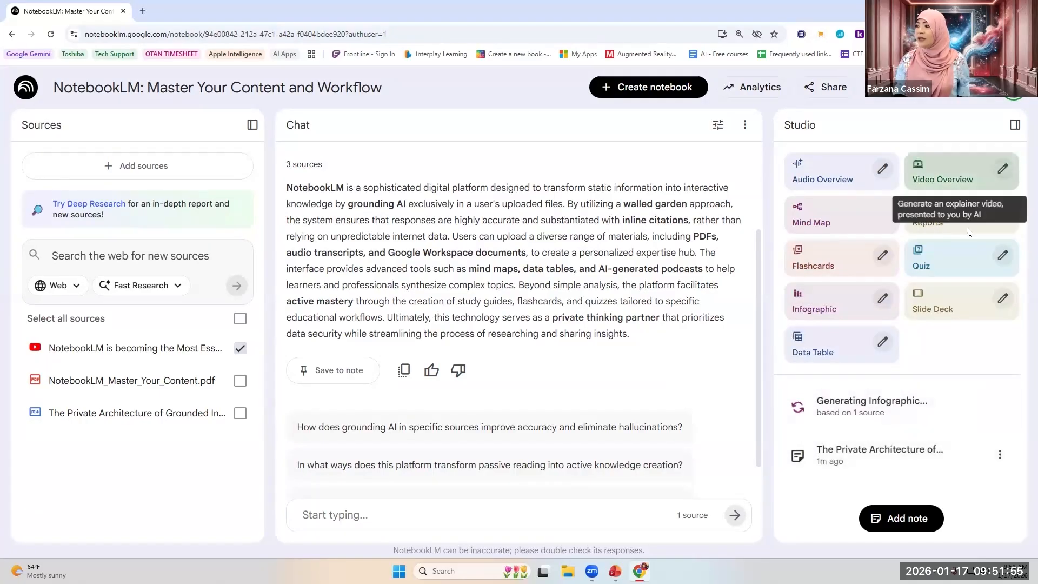
# - Generate a quiz from the selected source with fewer questions and easy difficulty
pyautogui.click(1002, 255)
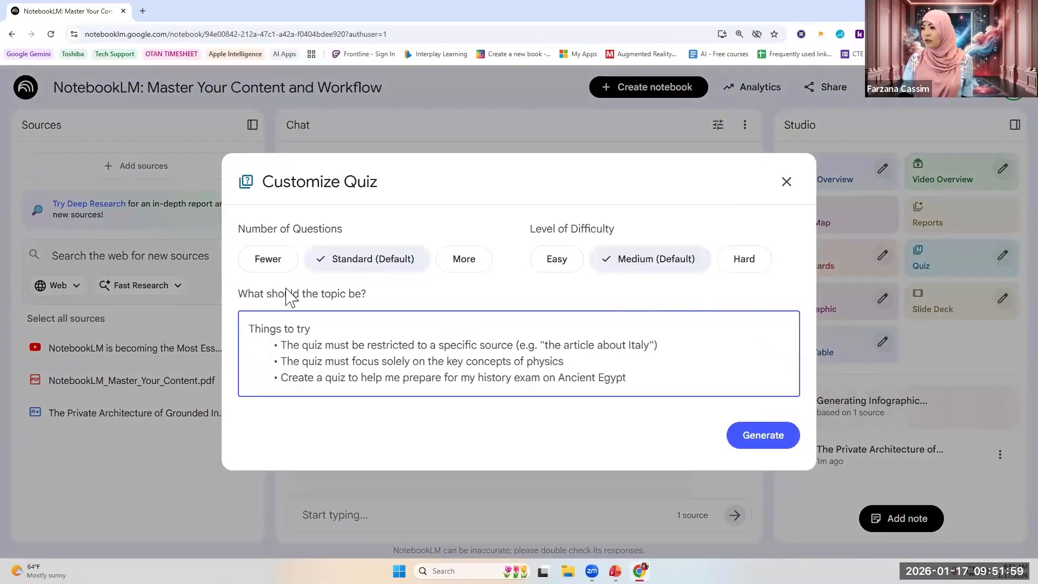
pyautogui.click(264, 269)
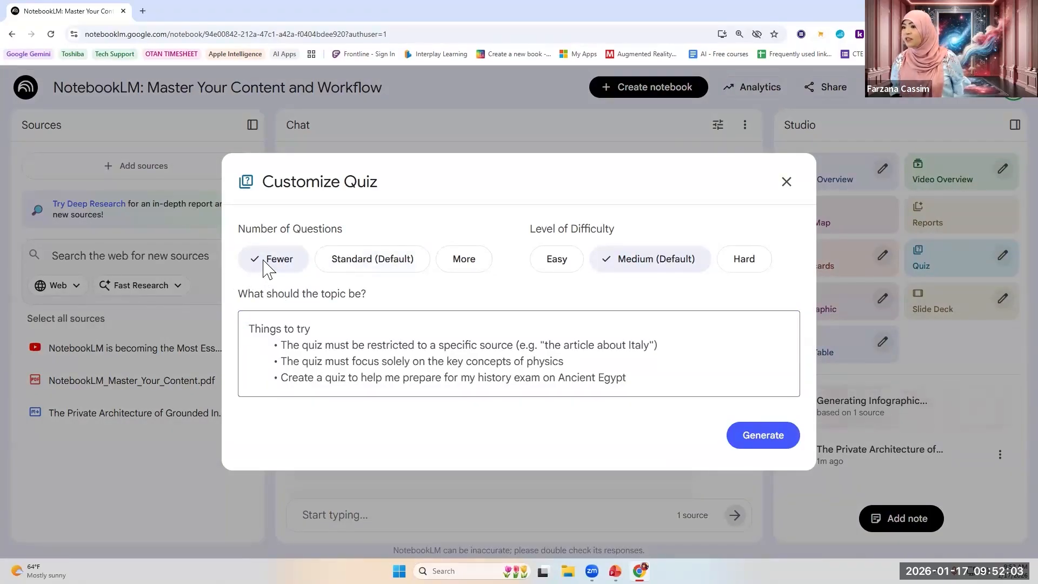
pyautogui.click(550, 263)
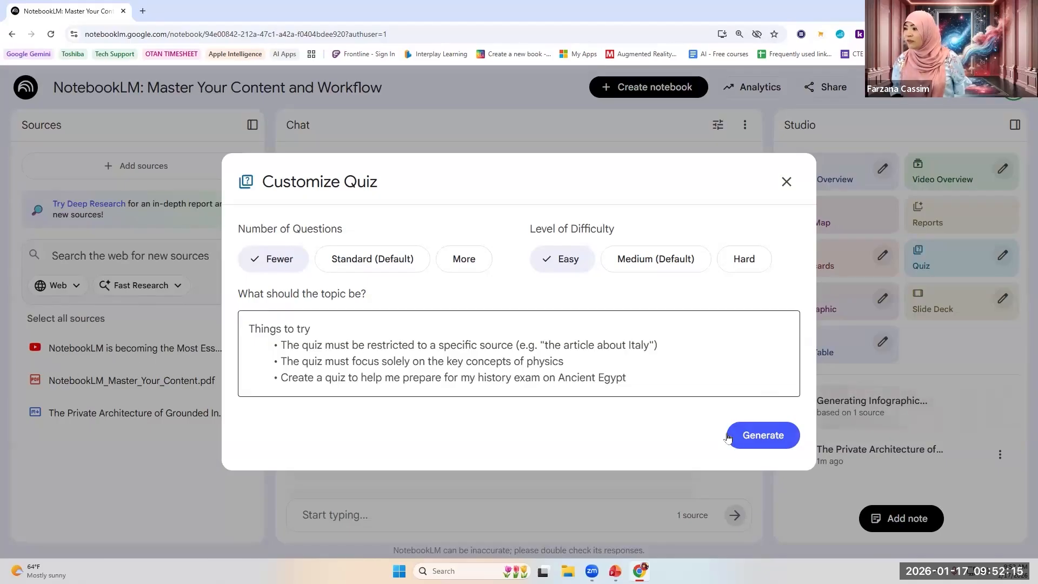
pyautogui.click(763, 438)
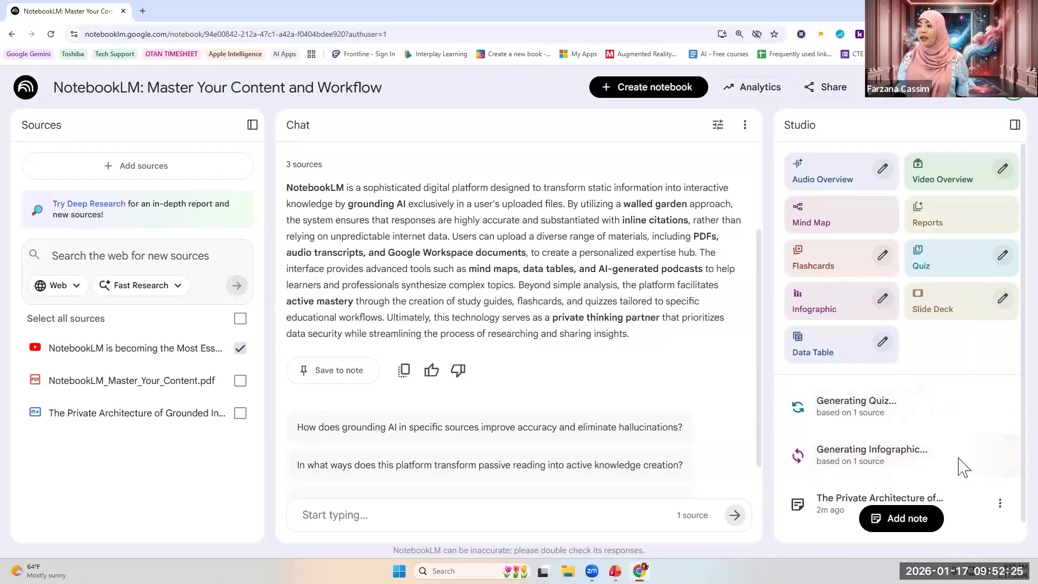
# - Add a new note in the Studio and fill it with the filler text "ljdfodjfl;sdmfl;sdjksd.f;dsm,d;'l"
pyautogui.scroll(-1, 961, 464)
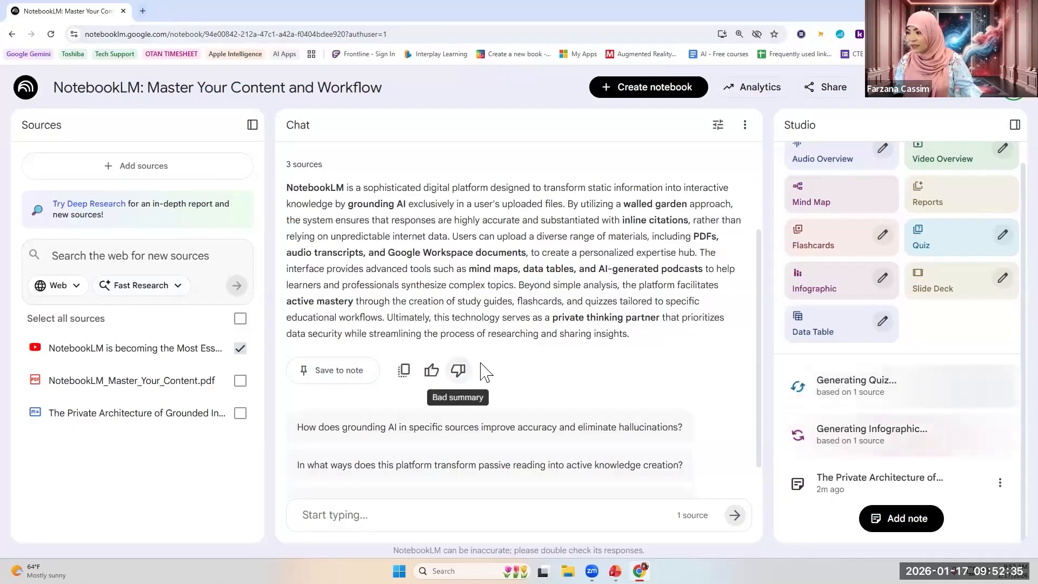
pyautogui.click(911, 520)
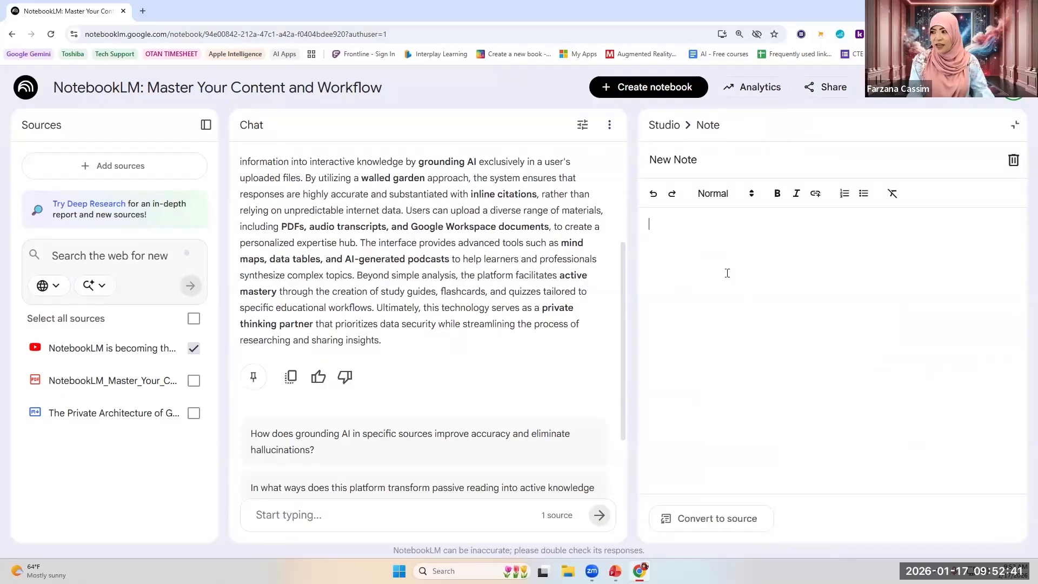
pyautogui.write("ljdfodjfl;sdmfl;sdjksd.f;dsm,d;'")
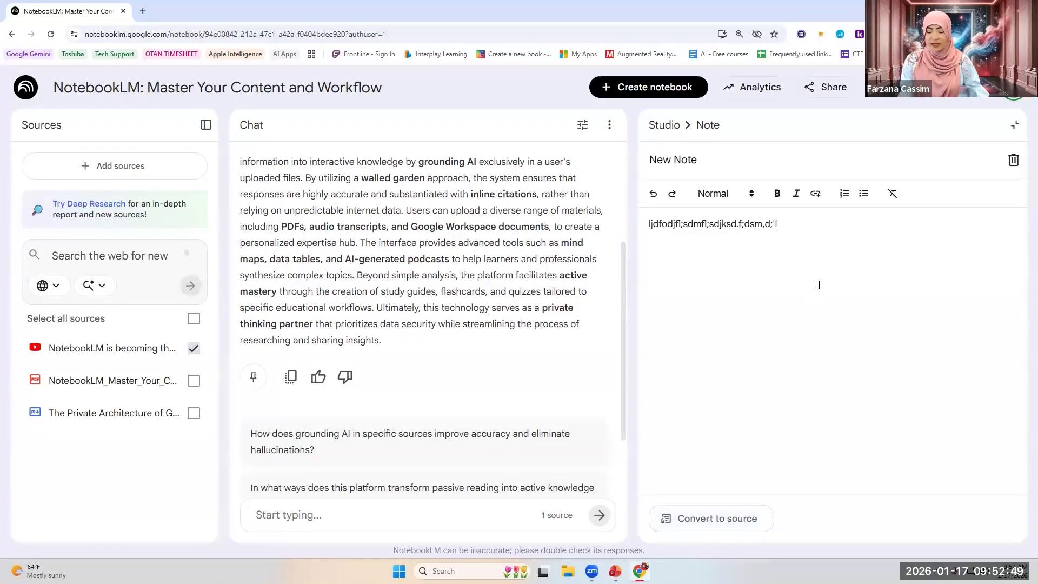
# - Convert the filler-text note into a notebook source
pyautogui.hotkey('ctrl', 'a')
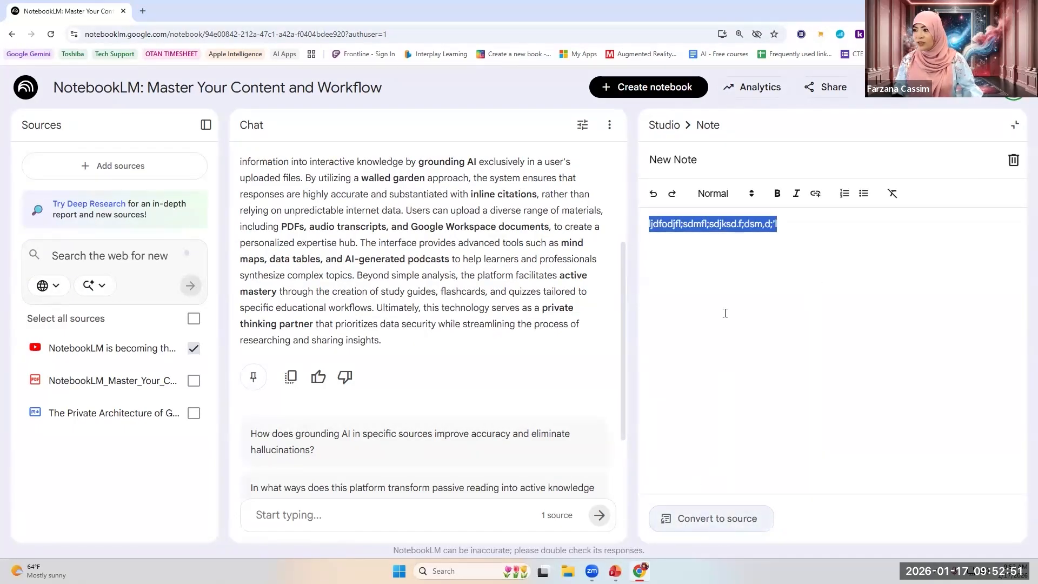
pyautogui.click(732, 357)
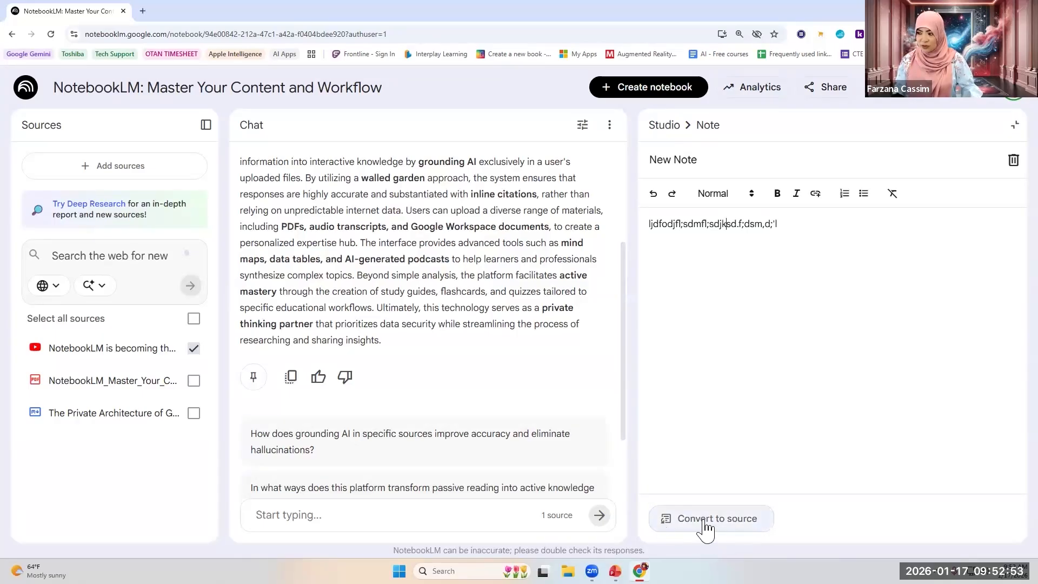
pyautogui.click(699, 522)
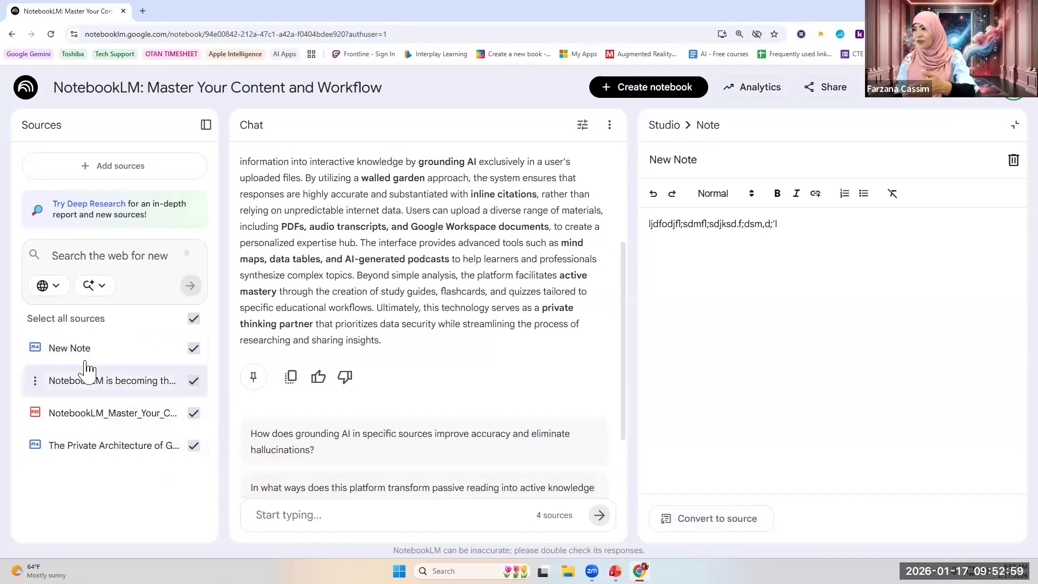
# - Rename the open Studio note as "updated note" and return to the Studio overview
pyautogui.click(682, 159)
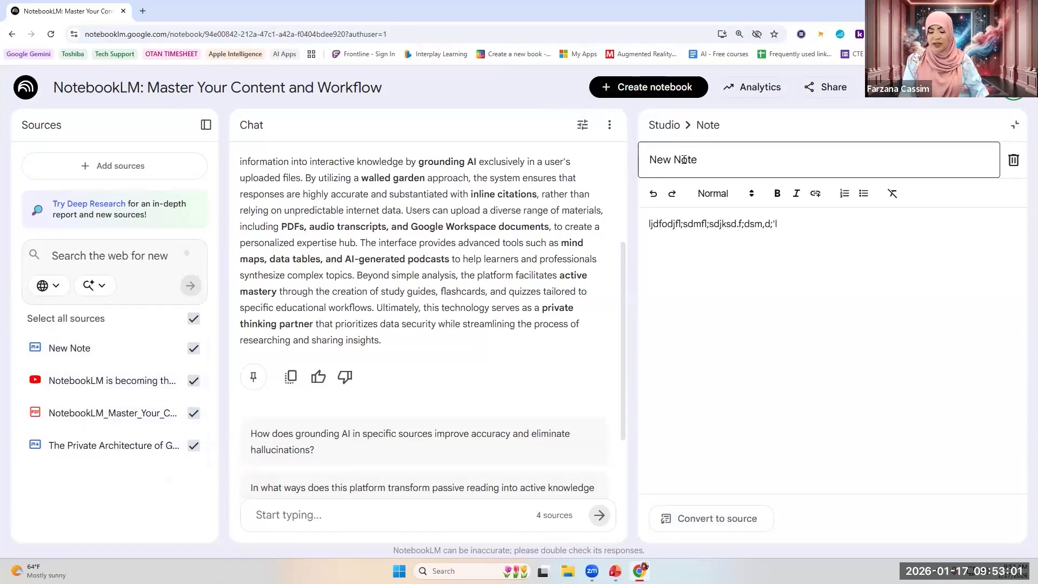
pyautogui.tripleClick(684, 159)
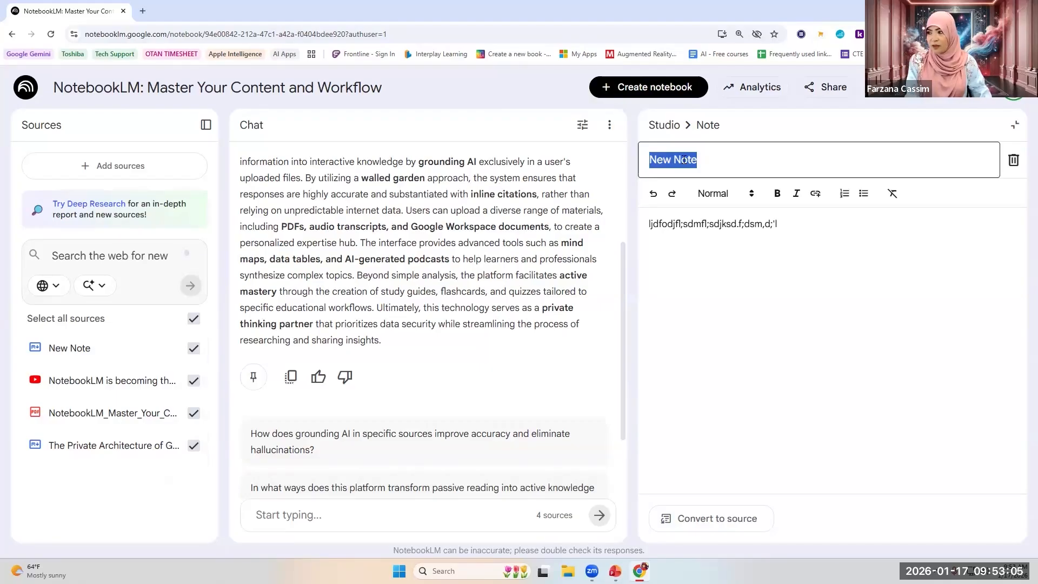
pyautogui.write('update')
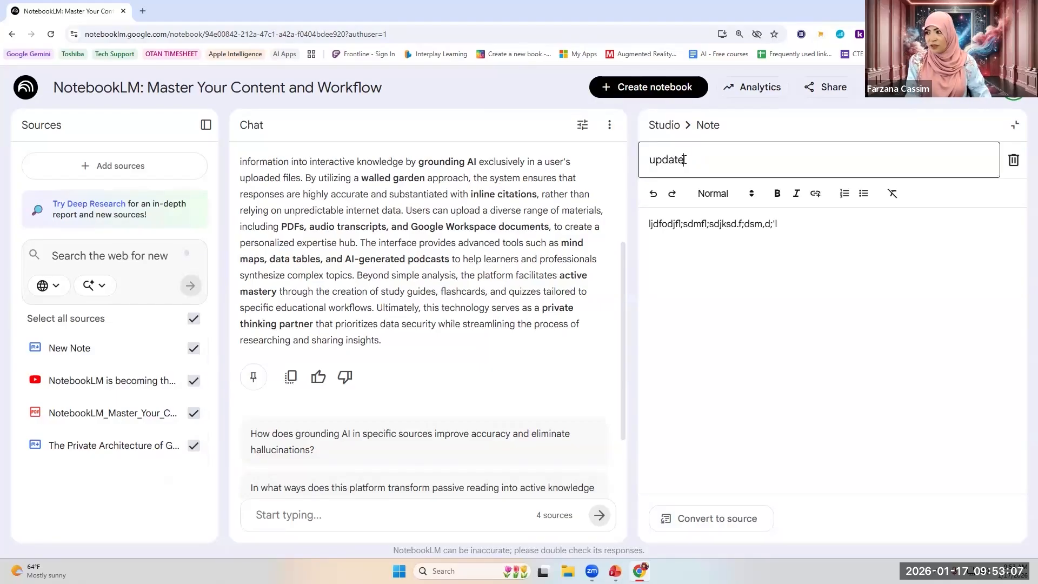
pyautogui.write('d note')
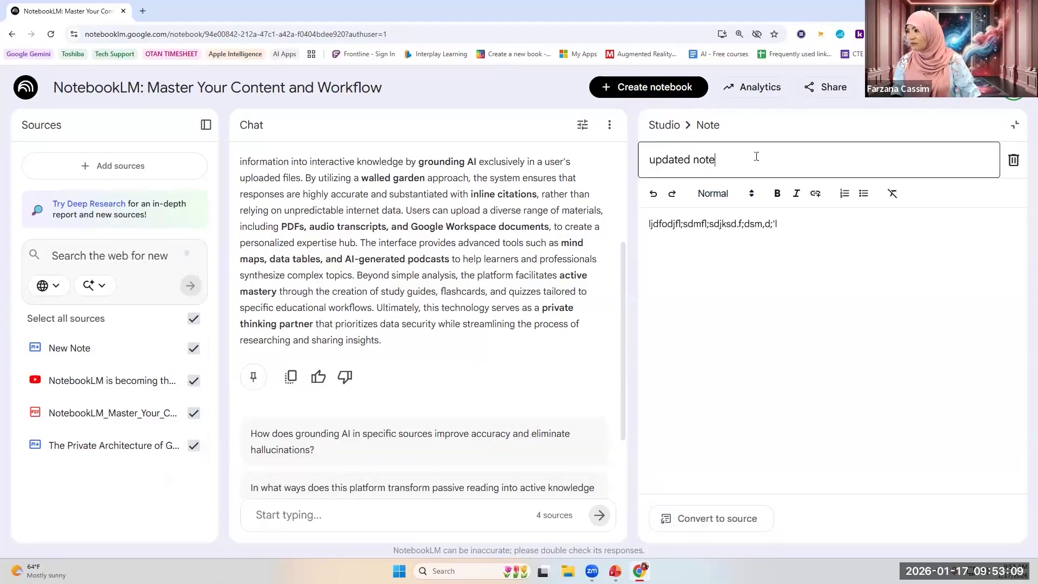
pyautogui.click(741, 282)
pyautogui.click(655, 125)
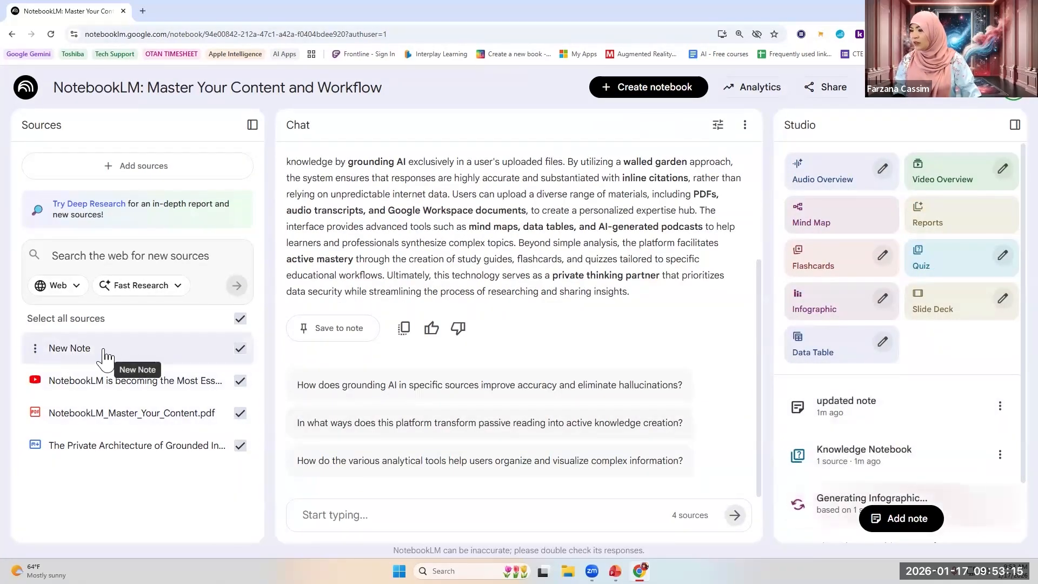
# - Check the actions available for the New Note source and for the "updated note" in the Studio
pyautogui.click(36, 349)
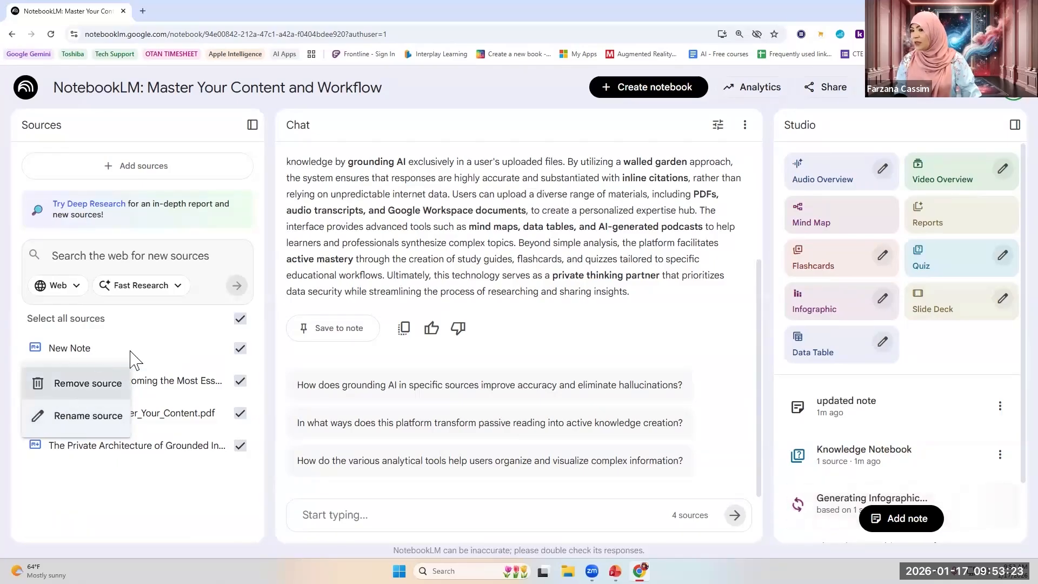
pyautogui.click(830, 427)
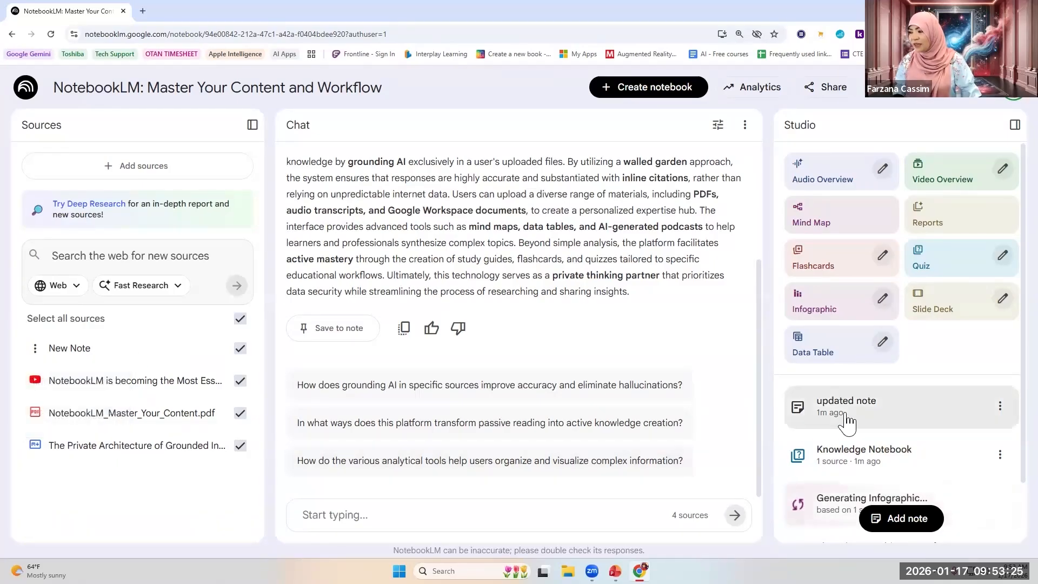
pyautogui.click(1001, 409)
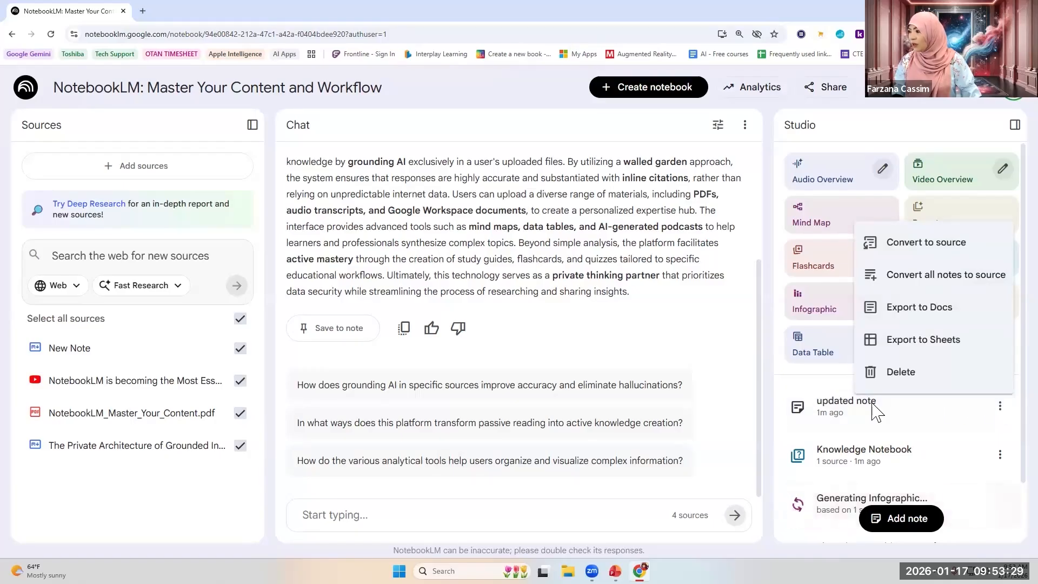
pyautogui.click(832, 402)
# - Replace the body of "updated note" with the filler text "mlsjfsdkf;dslk" and return to the Studio overview
pyautogui.click(832, 402)
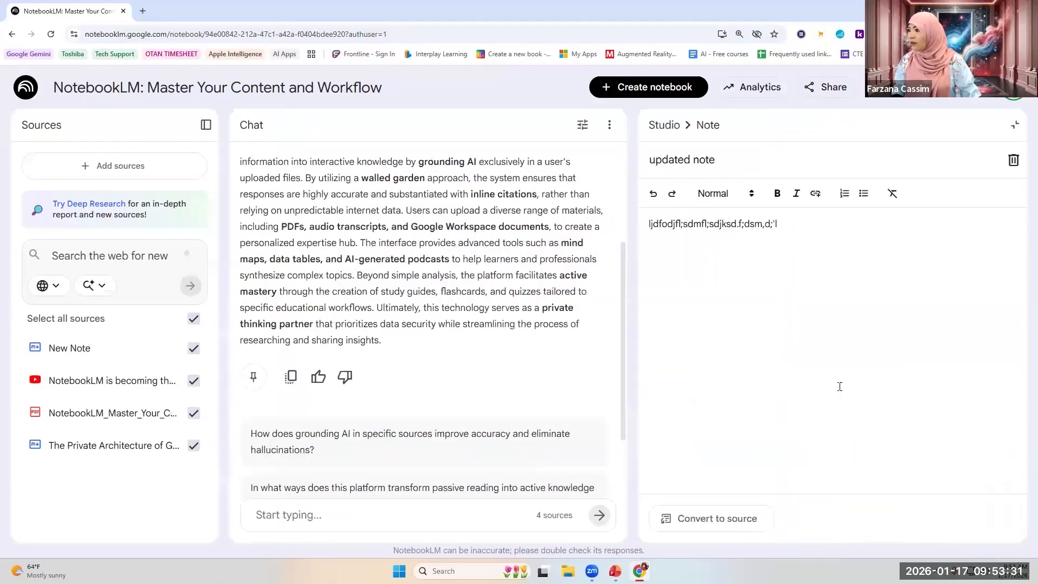
pyautogui.moveTo(824, 231); pyautogui.dragTo(633, 224)
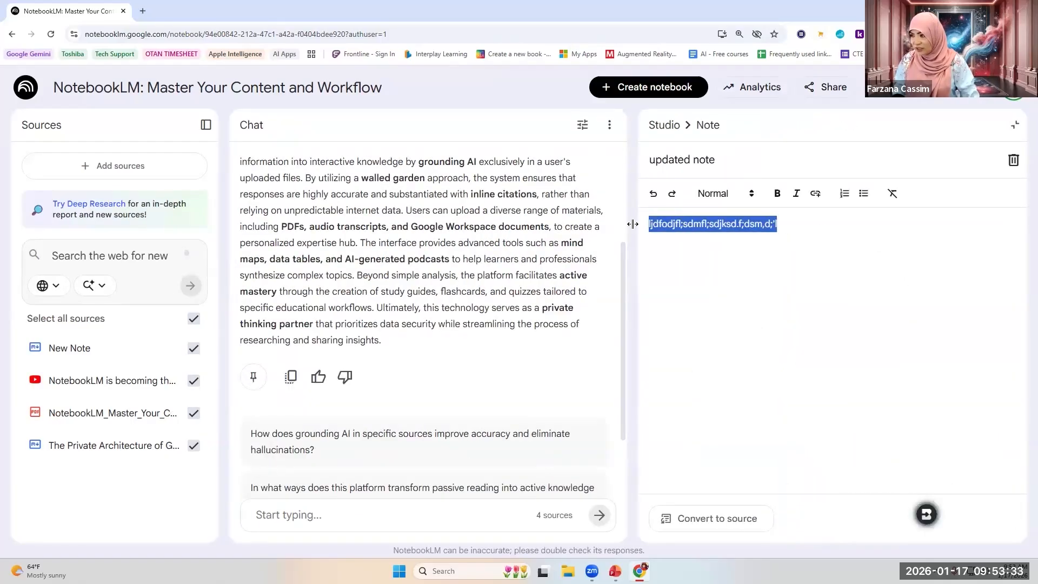
pyautogui.press('BackSpace')
pyautogui.write('mlsjfsdkf;dslk')
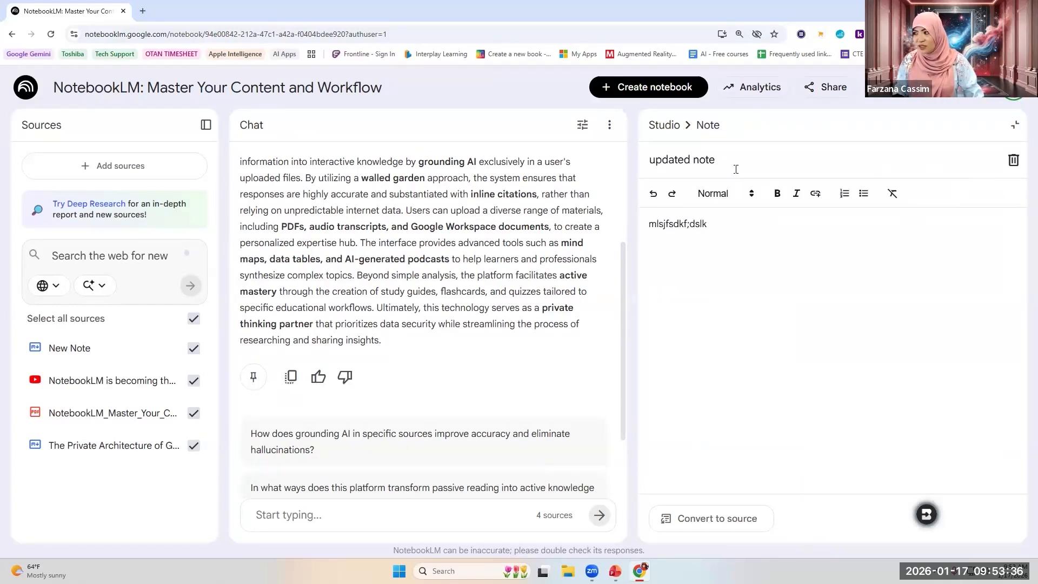
pyautogui.click(664, 124)
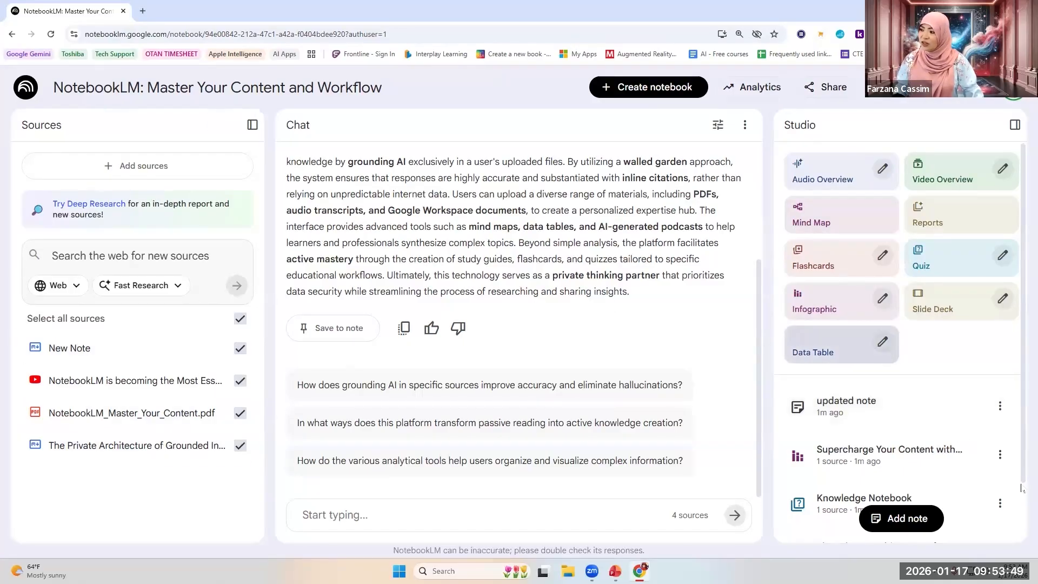
# - Review the convert and export options of "updated note" and look through the list of generated Studio outputs
pyautogui.click(999, 408)
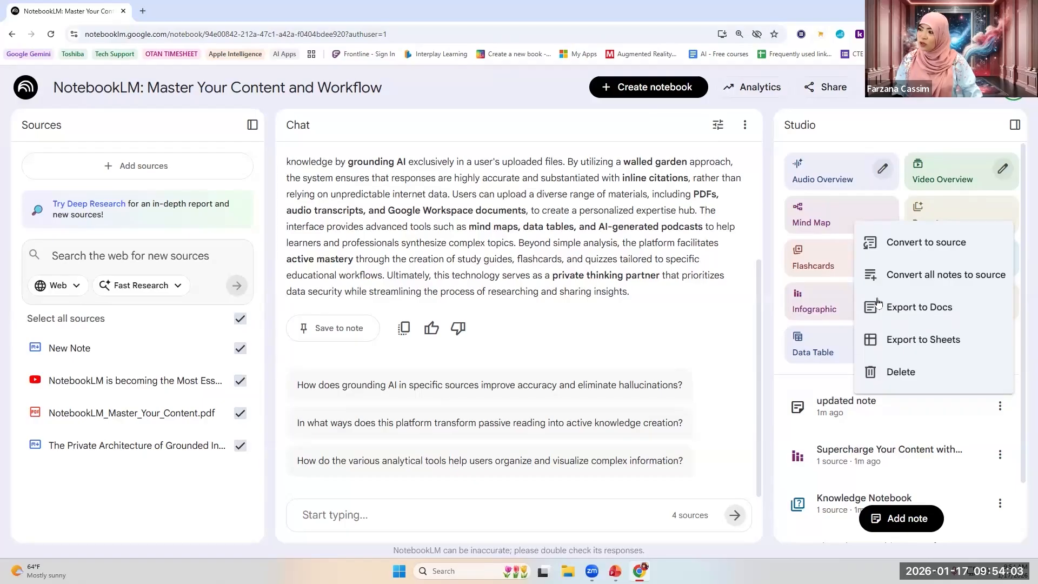
pyautogui.click(816, 412)
pyautogui.scroll(-1, 864, 462)
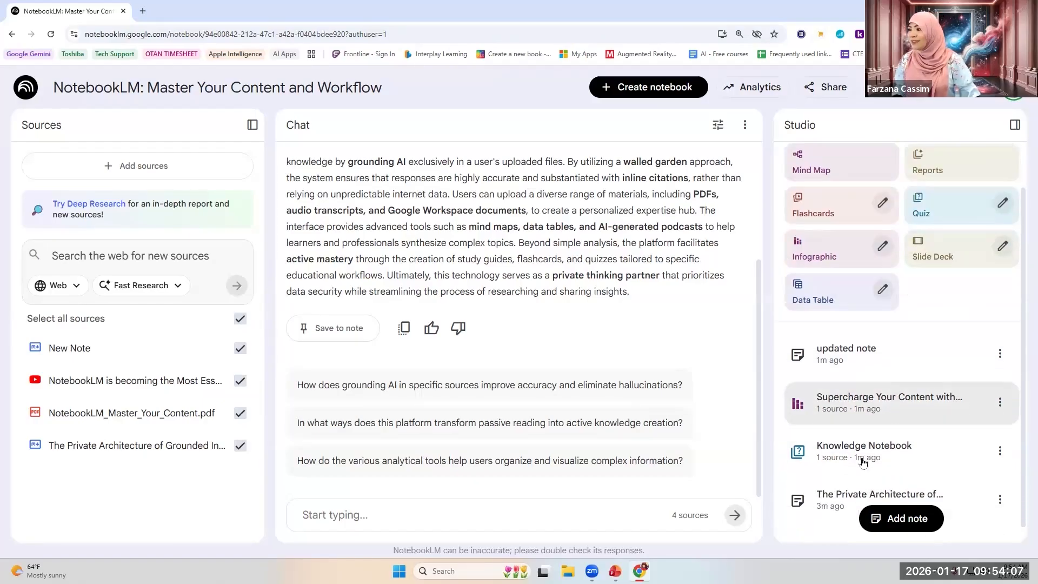
pyautogui.scroll(1, 864, 462)
pyautogui.scroll(-1, 865, 457)
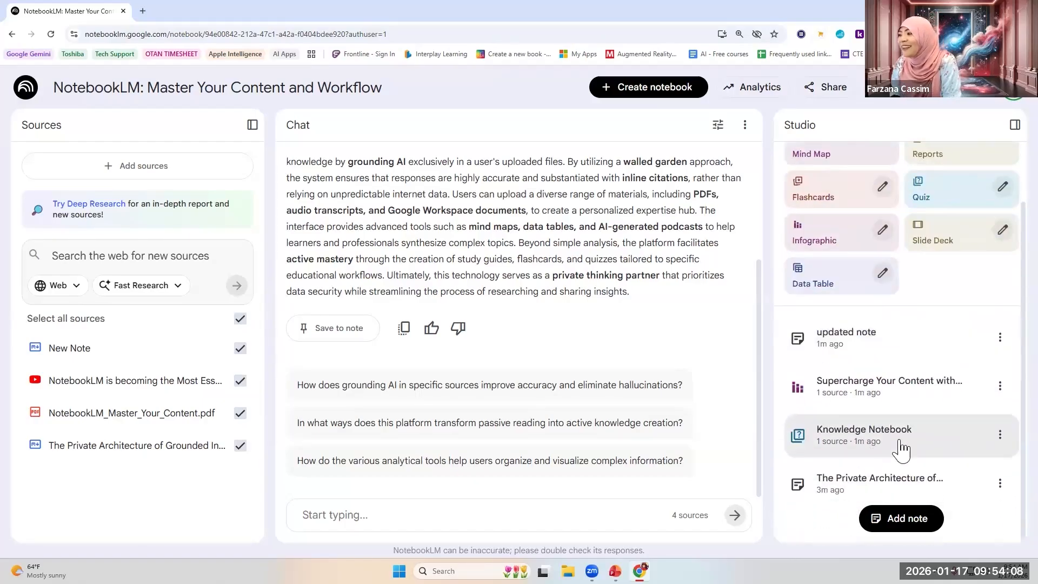
# - Download the "Supercharge Your Content with NotebookLM" infographic from the Studio and open the downloaded image in the photo viewer
pyautogui.click(881, 383)
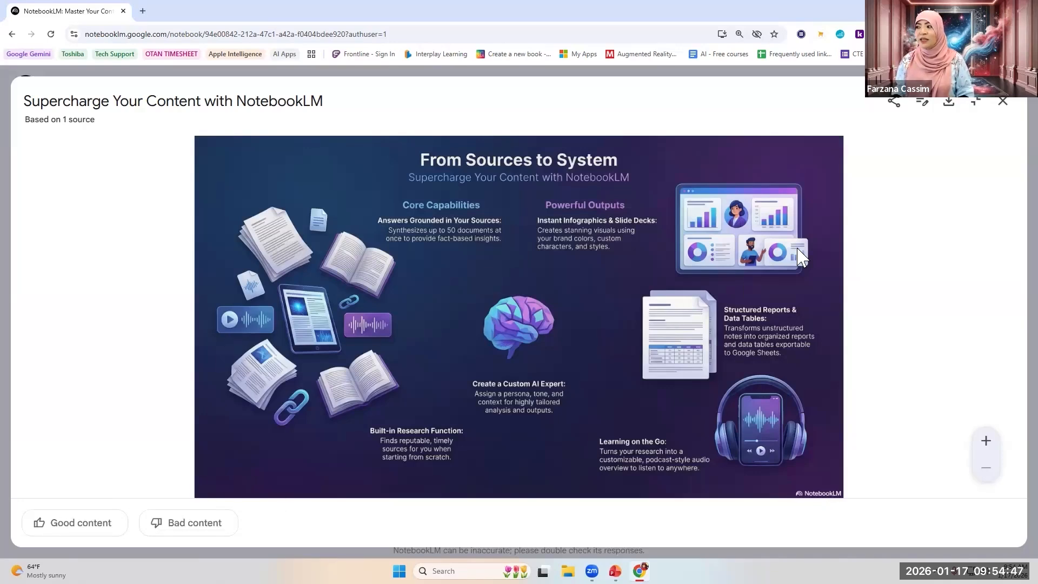
pyautogui.click(949, 102)
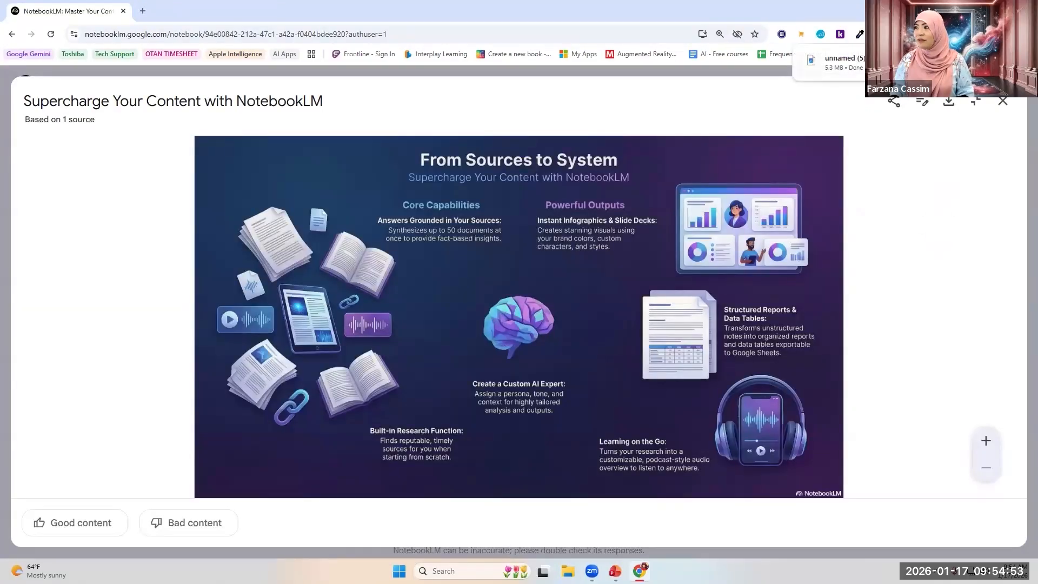
pyautogui.click(835, 62)
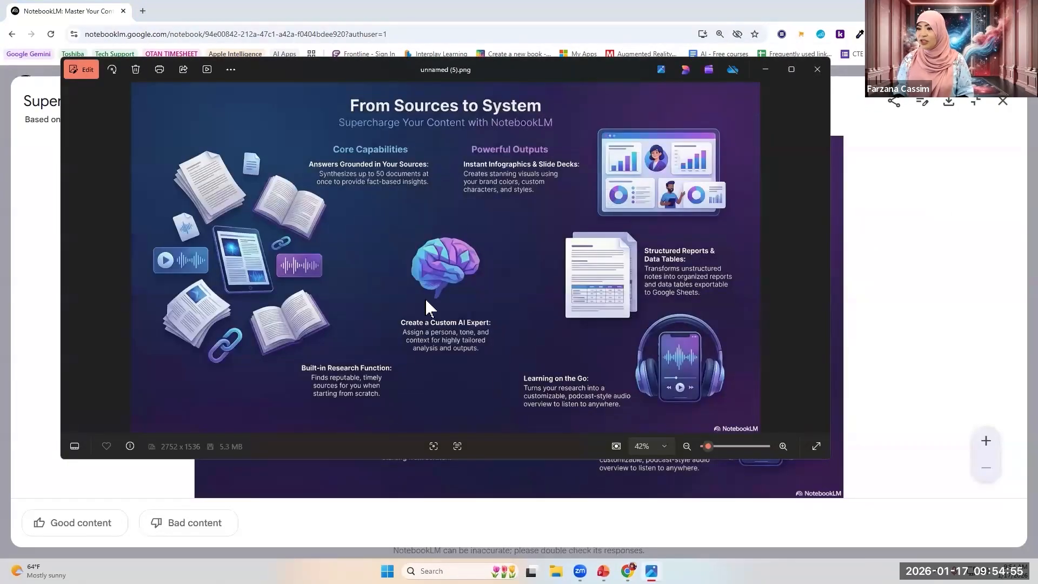
# - Crop the infographic image's lower edge to 2752 x 1487 to cut off the NotebookLM watermark, save over the file, and close both infographic views
pyautogui.click(81, 69)
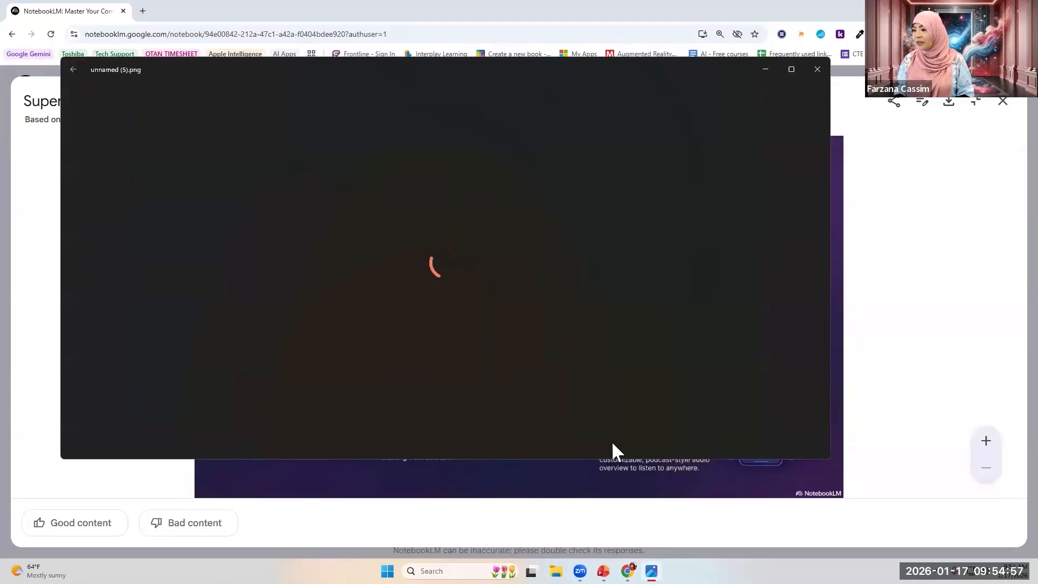
pyautogui.moveTo(442, 371); pyautogui.dragTo(443, 365)
pyautogui.click(723, 104)
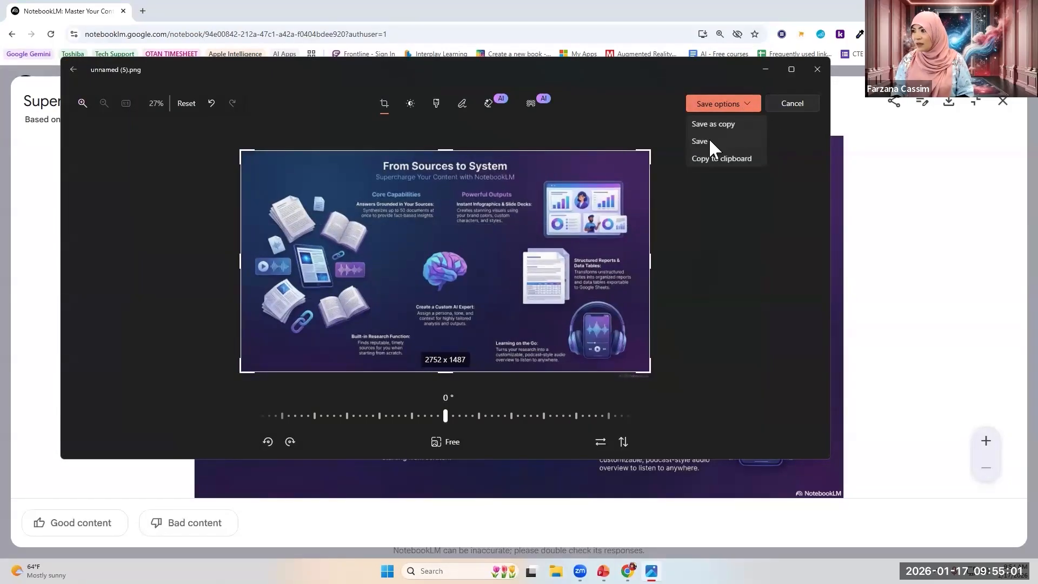
pyautogui.click(709, 139)
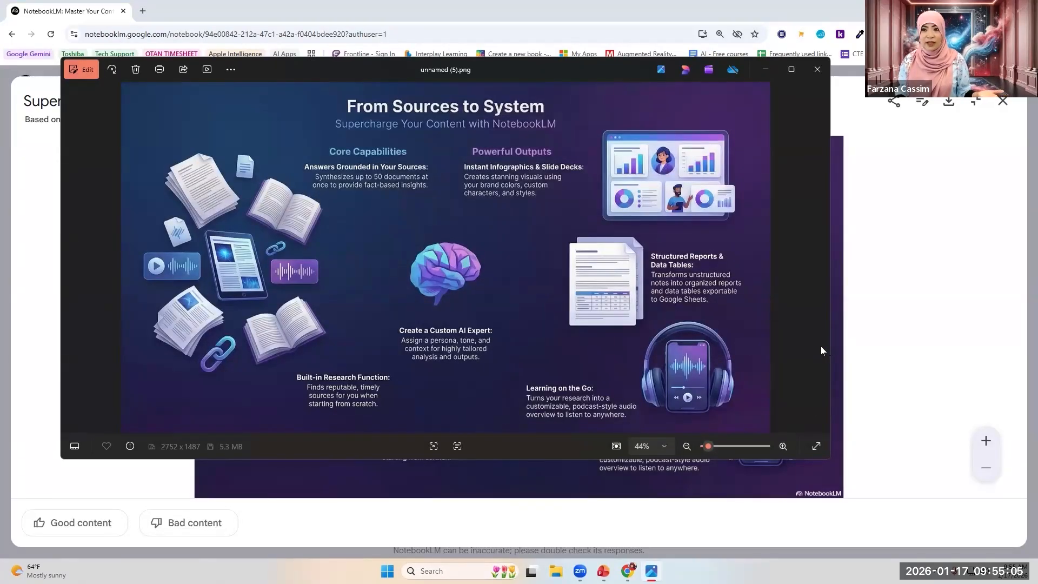
pyautogui.click(821, 75)
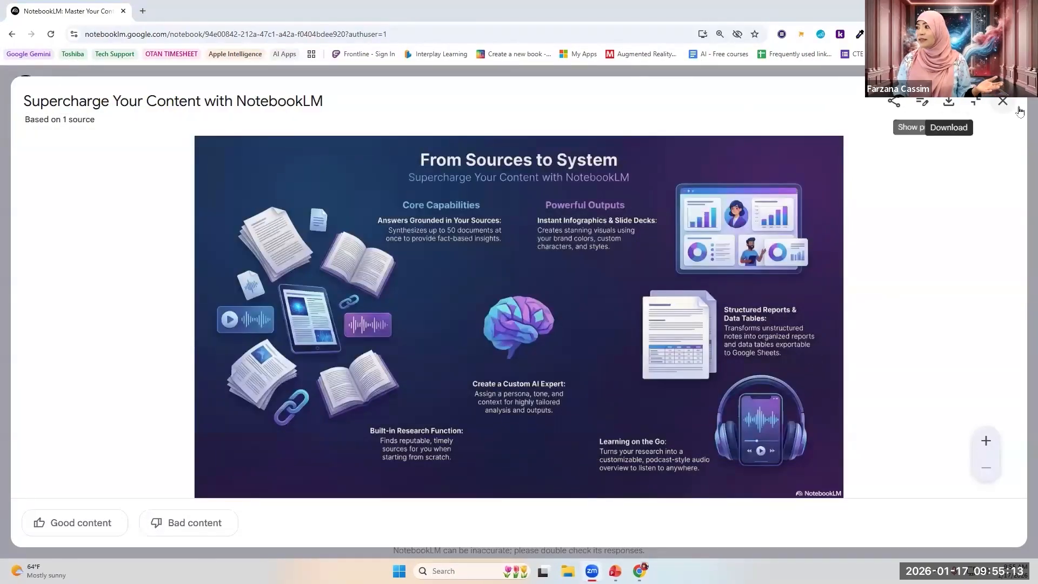
pyautogui.click(1002, 101)
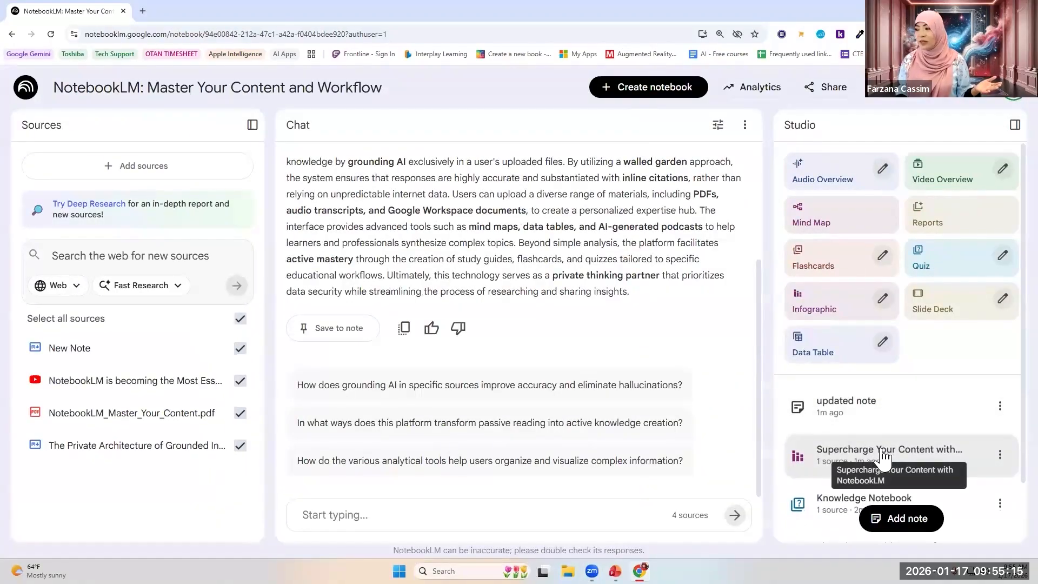
# - Open the "Knowledge Notebook" quiz from the Studio outputs, look over its first question, and expand the quiz to full view
pyautogui.scroll(-2, 892, 462)
pyautogui.scroll(-1, 902, 470)
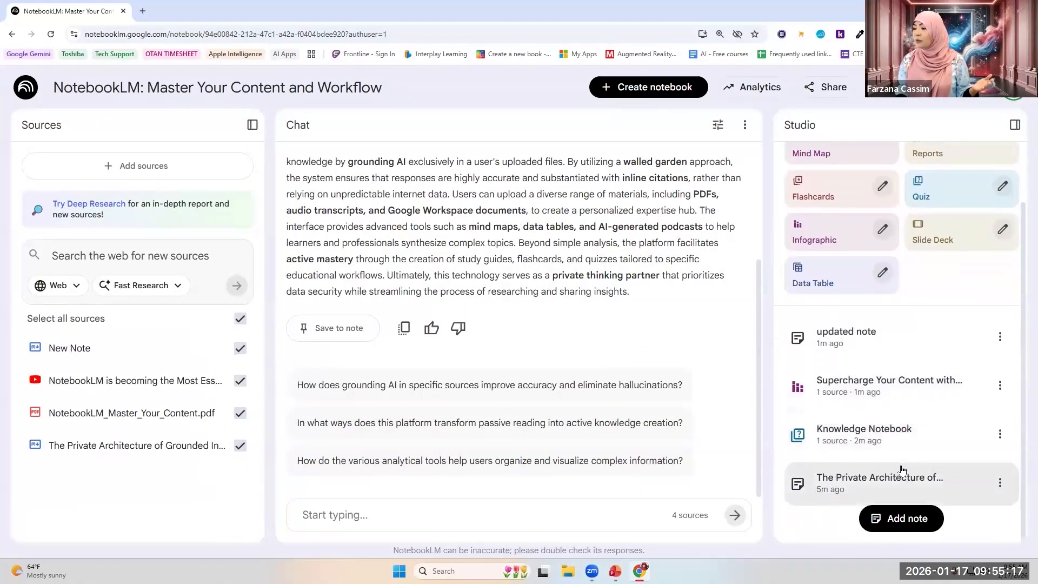
pyautogui.click(890, 442)
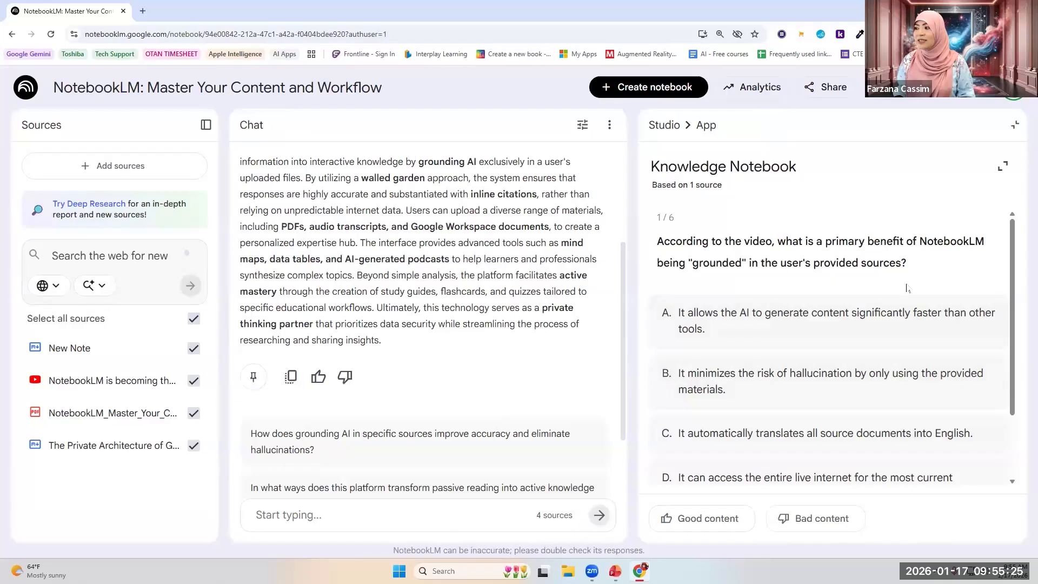
pyautogui.scroll(-2, 908, 289)
pyautogui.scroll(1, 909, 290)
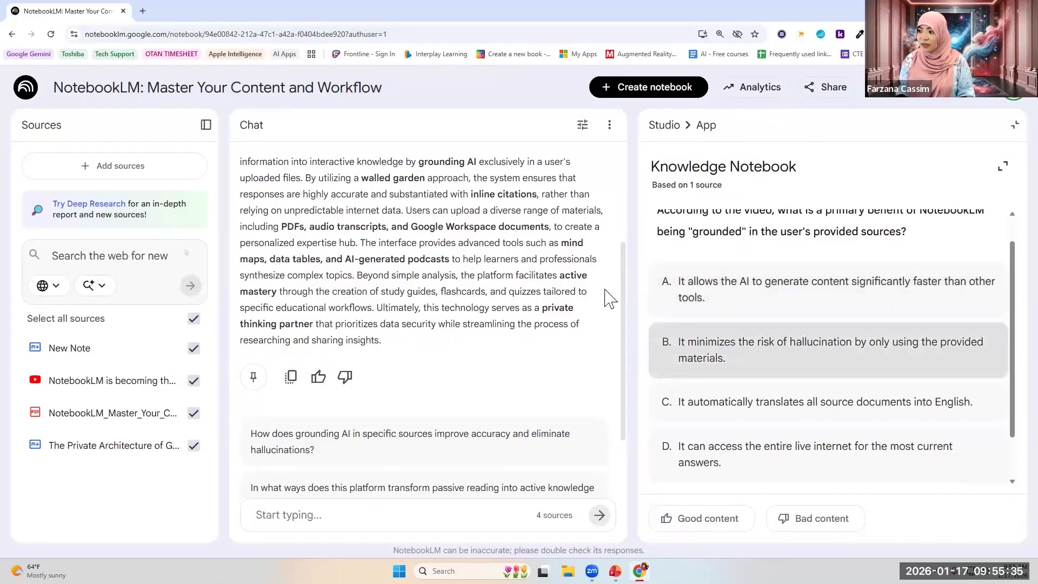
pyautogui.moveTo(637, 296); pyautogui.dragTo(428, 297)
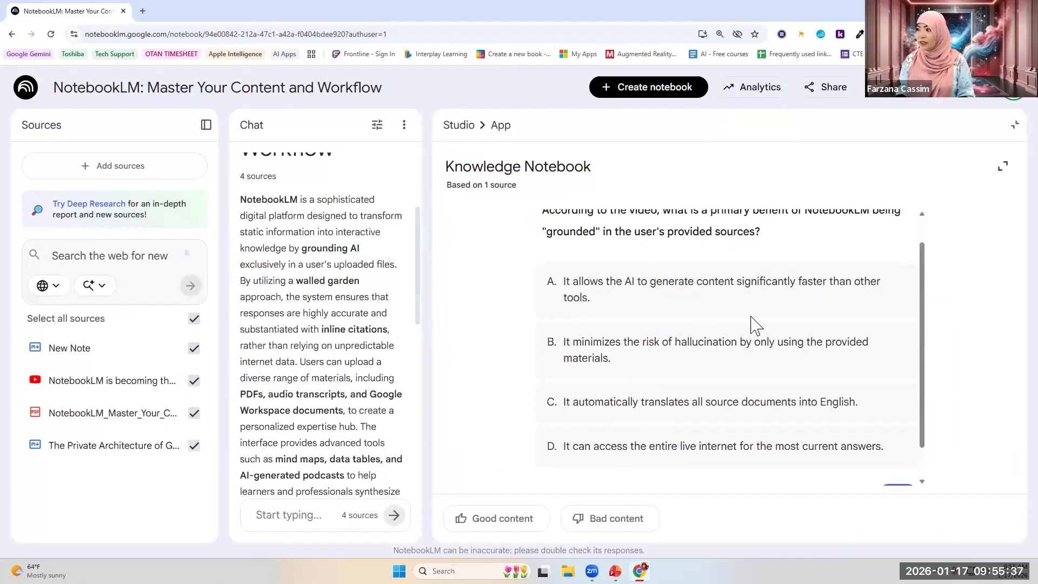
pyautogui.click(1005, 169)
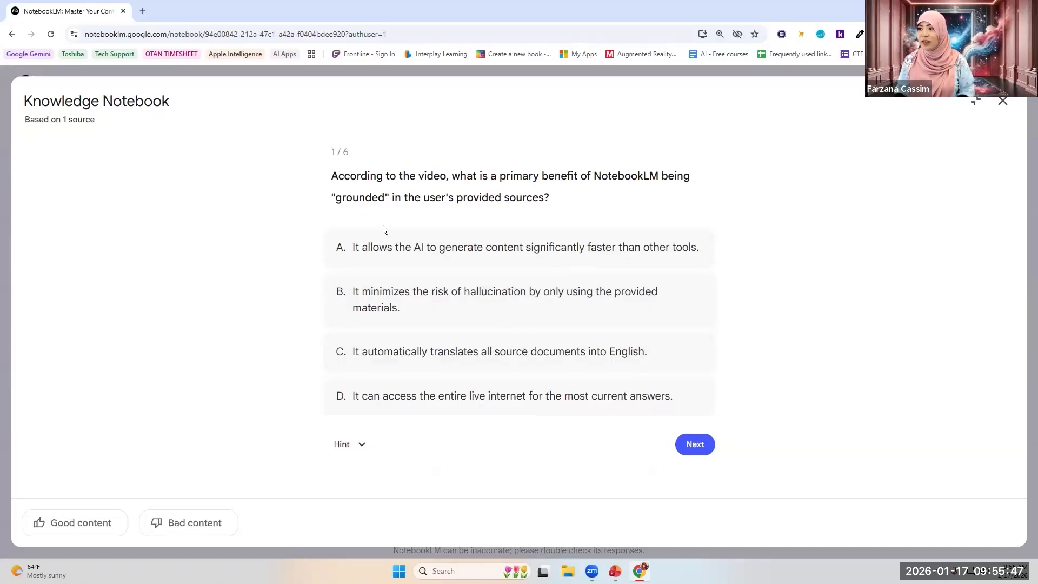
# - Answer the first quiz question with option B, have it explained in a widened chat, and continue to the second question
pyautogui.click(447, 301)
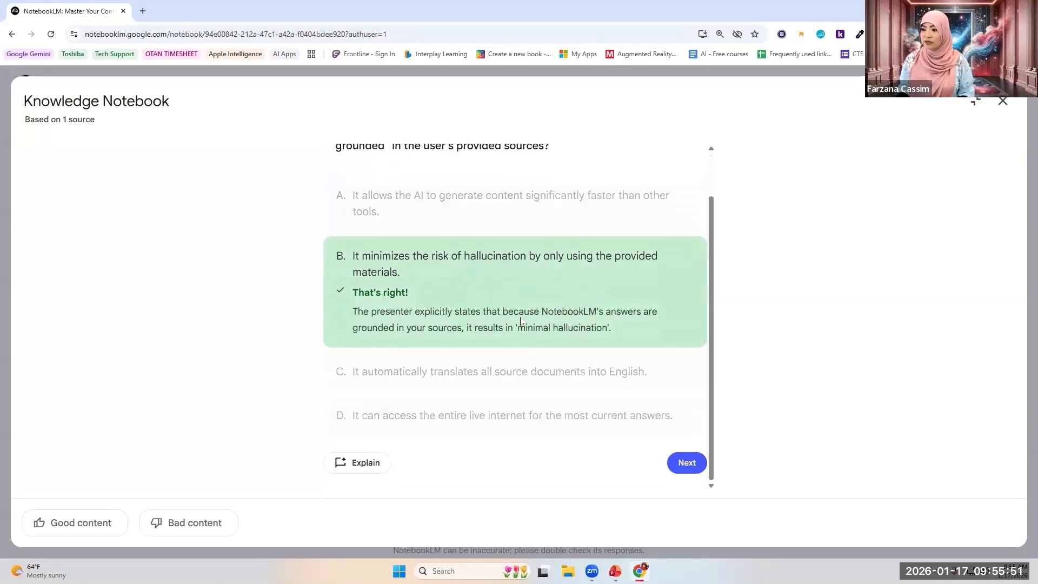
pyautogui.click(368, 464)
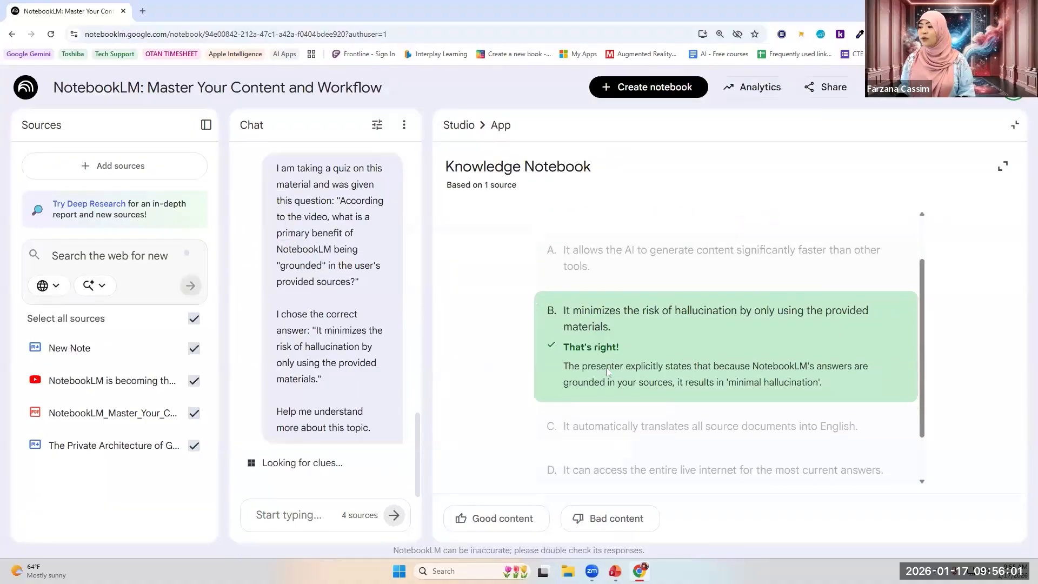
pyautogui.moveTo(429, 344); pyautogui.dragTo(432, 373)
pyautogui.moveTo(547, 373); pyautogui.dragTo(572, 373)
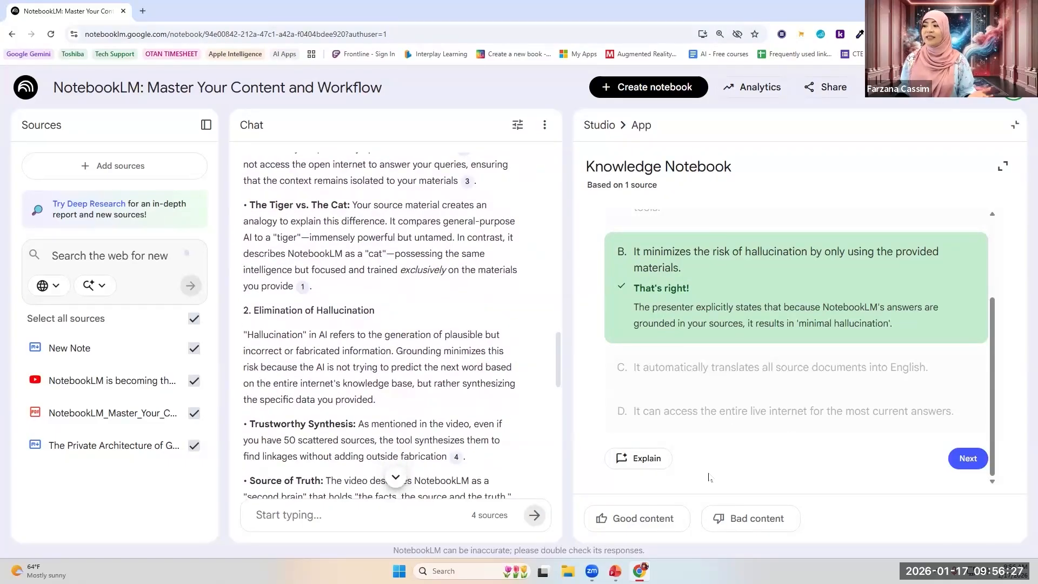
pyautogui.click(978, 458)
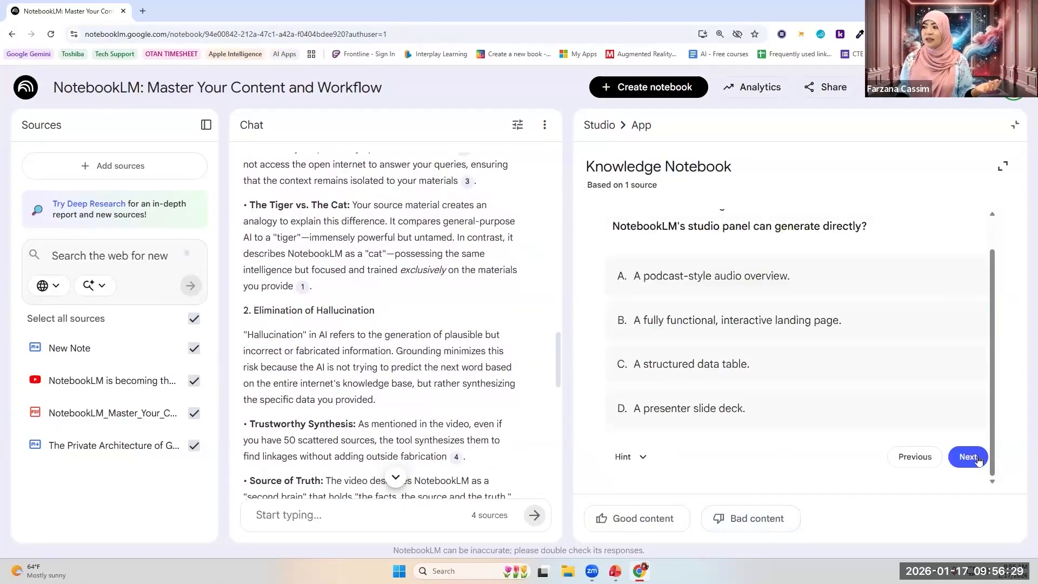
# - Answer the second quiz question with option D, "A presenter slide deck", read the feedback, and have the answer explained in the chat
pyautogui.click(685, 411)
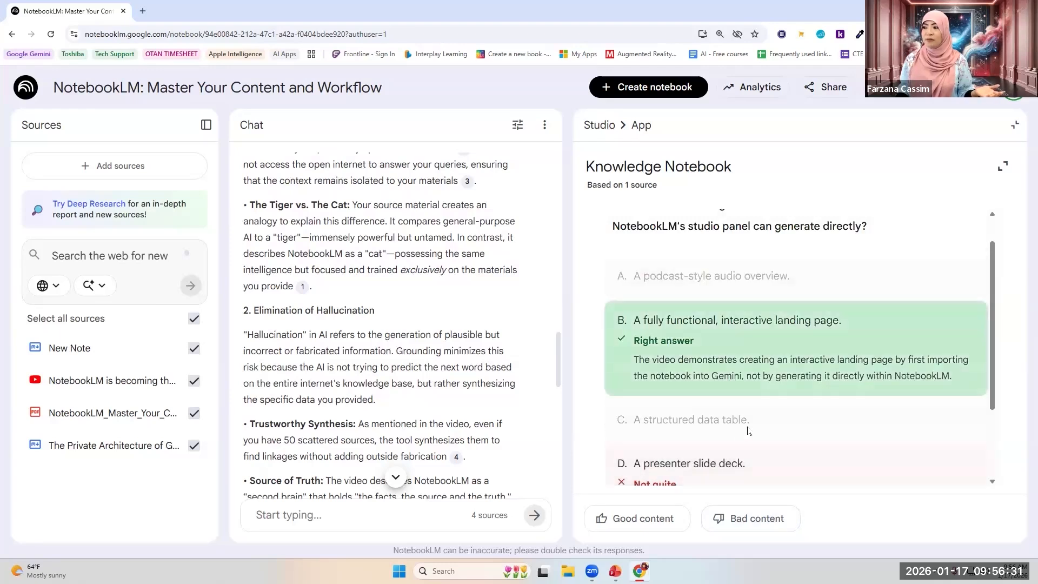
pyautogui.scroll(-3, 748, 430)
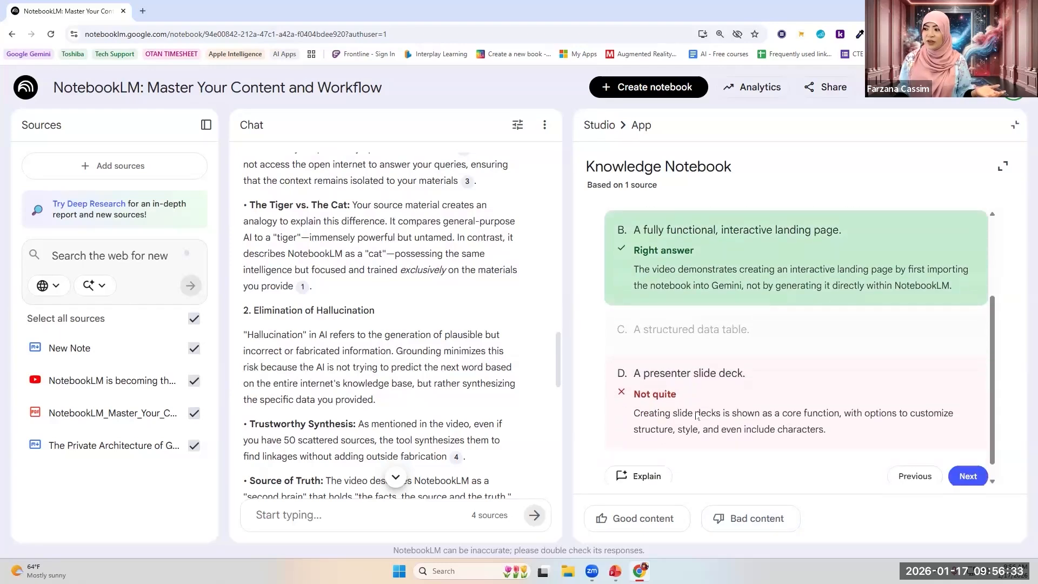
pyautogui.scroll(-1, 681, 428)
pyautogui.click(639, 459)
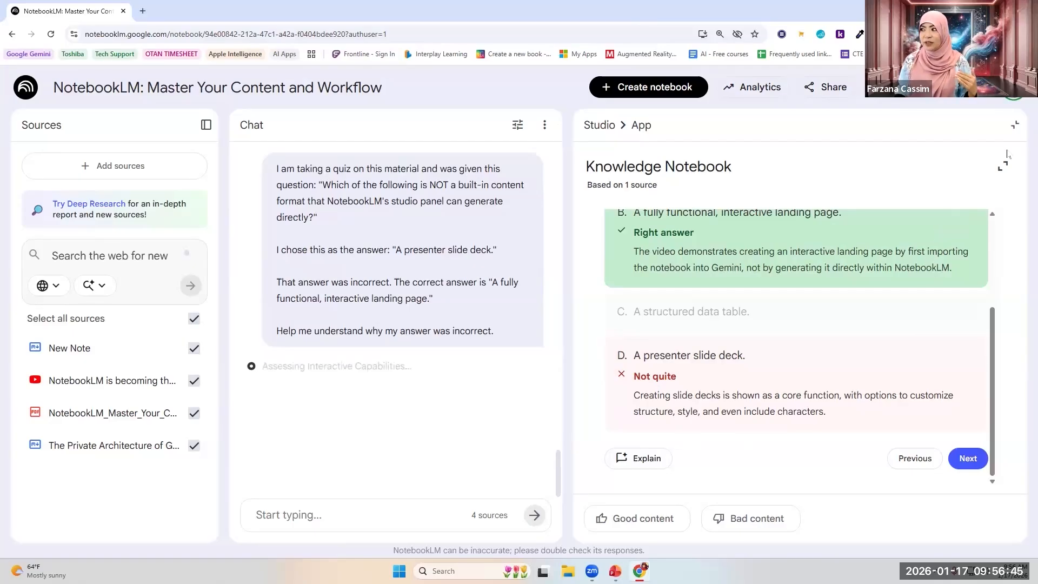
# - Leave the quiz and delete "Knowledge Notebook" from the Studio outputs
pyautogui.click(599, 124)
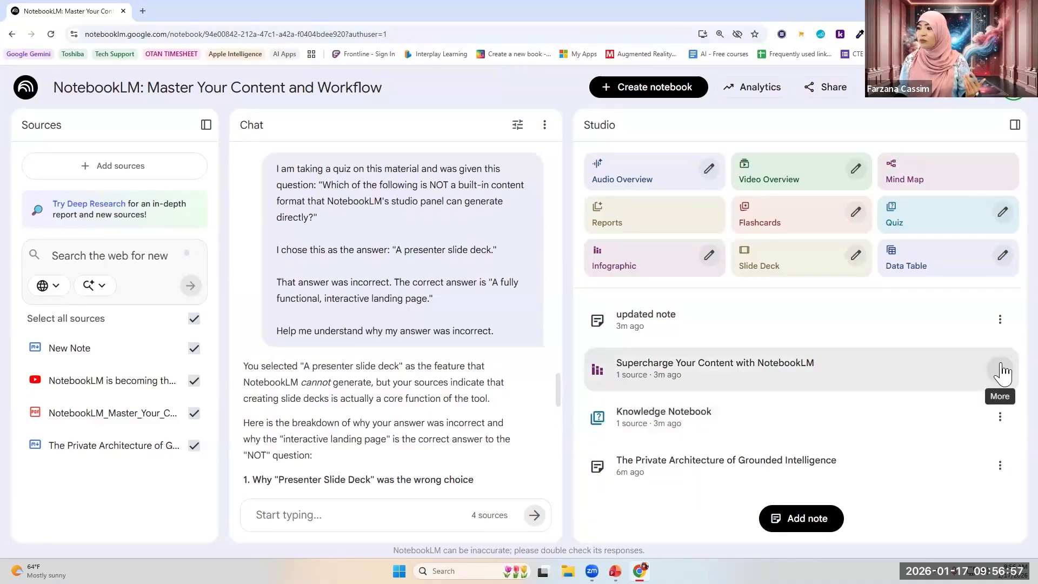
pyautogui.click(1000, 417)
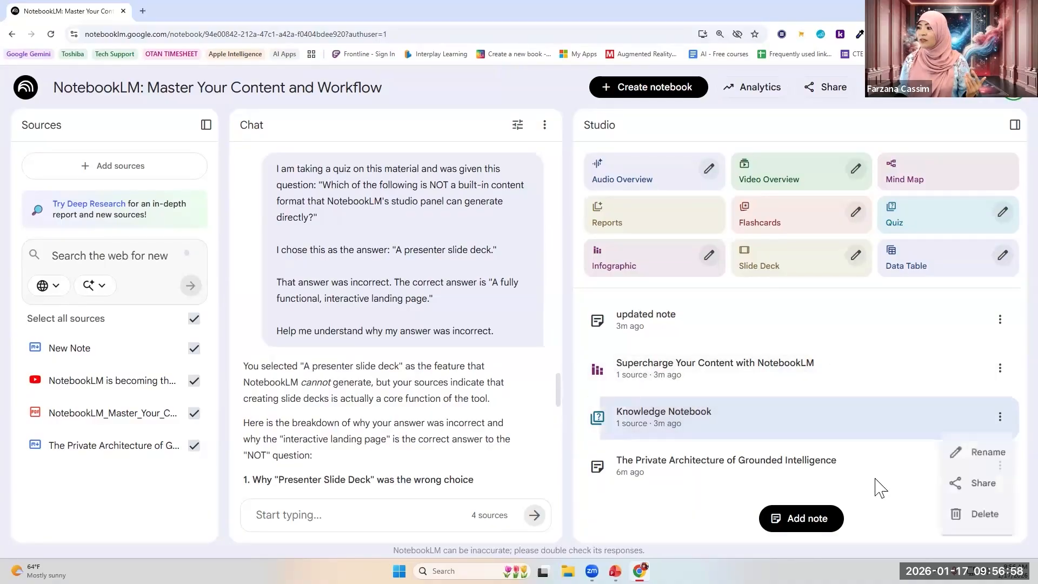
pyautogui.click(967, 518)
# - Examine the quiz customization options for number of questions, level of difficulty and topic, and close them without generating a quiz
pyautogui.click(984, 219)
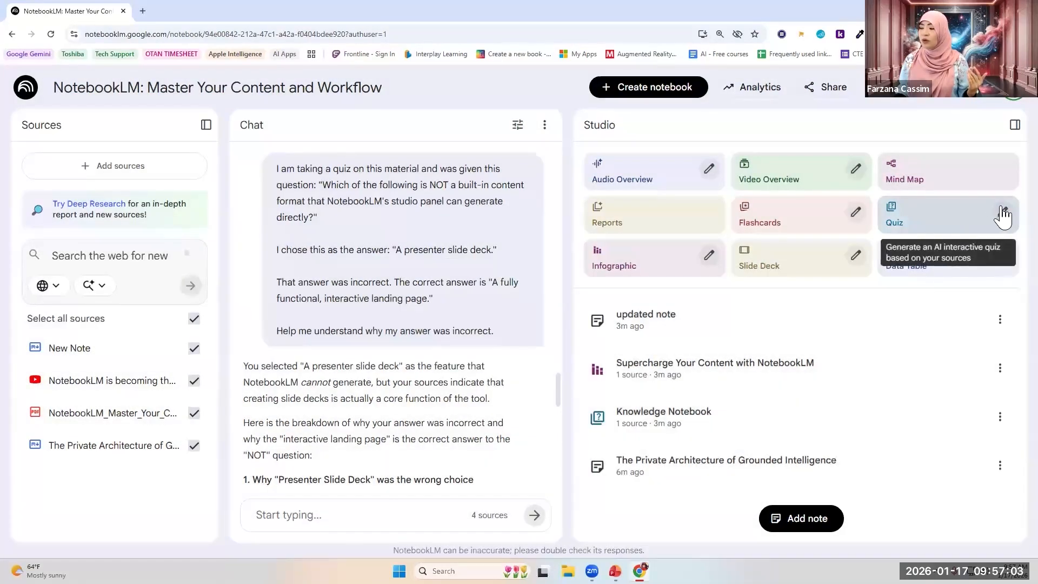
pyautogui.click(1003, 215)
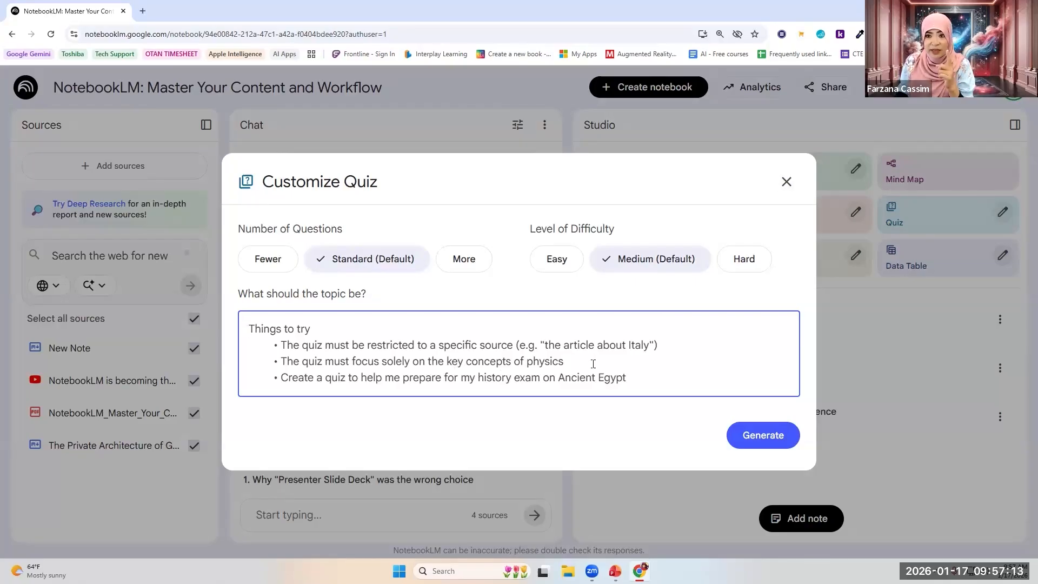
pyautogui.click(786, 183)
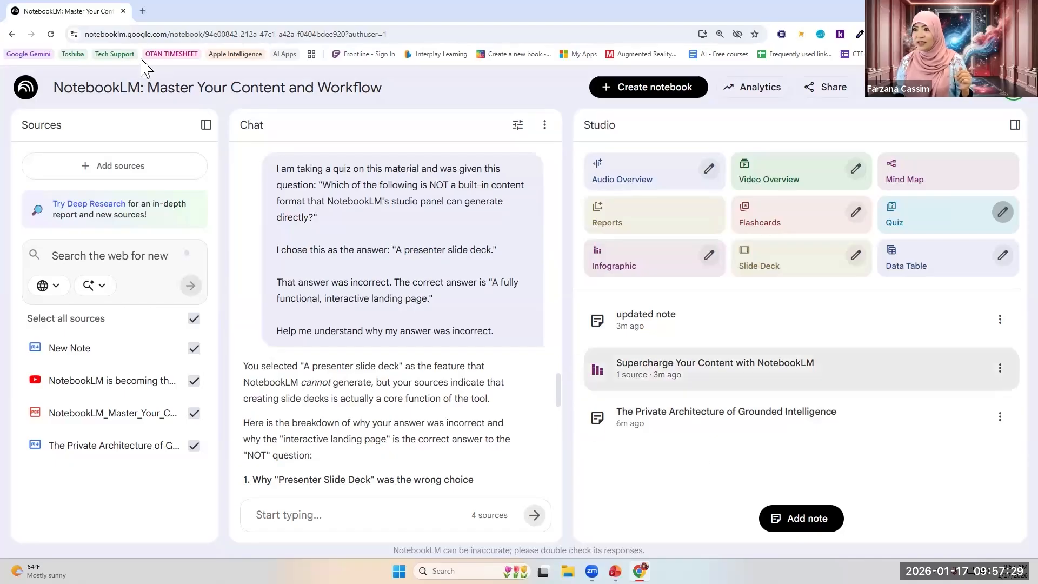
# - Open canva.com in a new browser tab
pyautogui.click(143, 11)
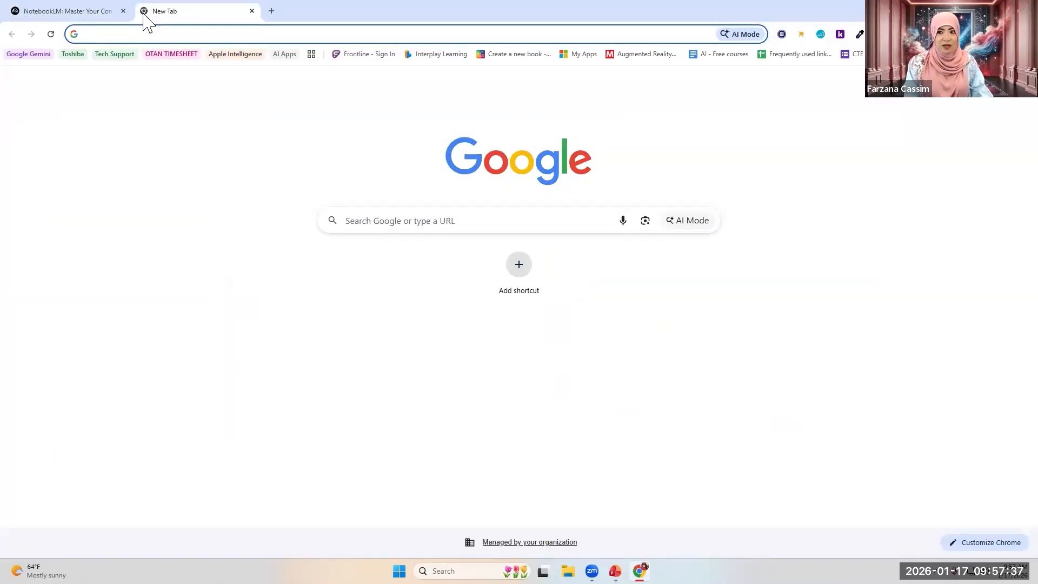
pyautogui.write('canva.com')
pyautogui.press('Return')
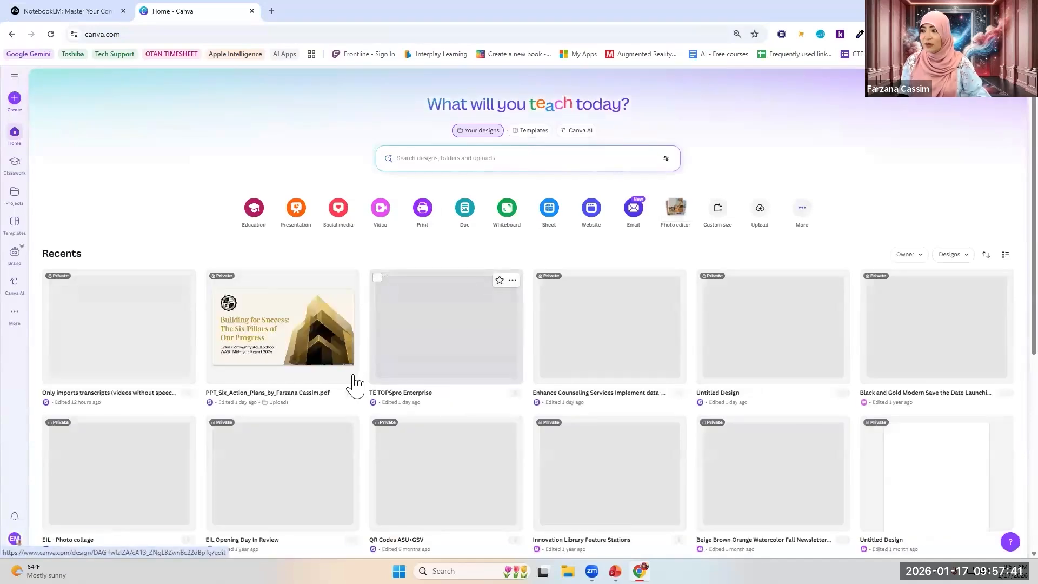
pyautogui.click(757, 206)
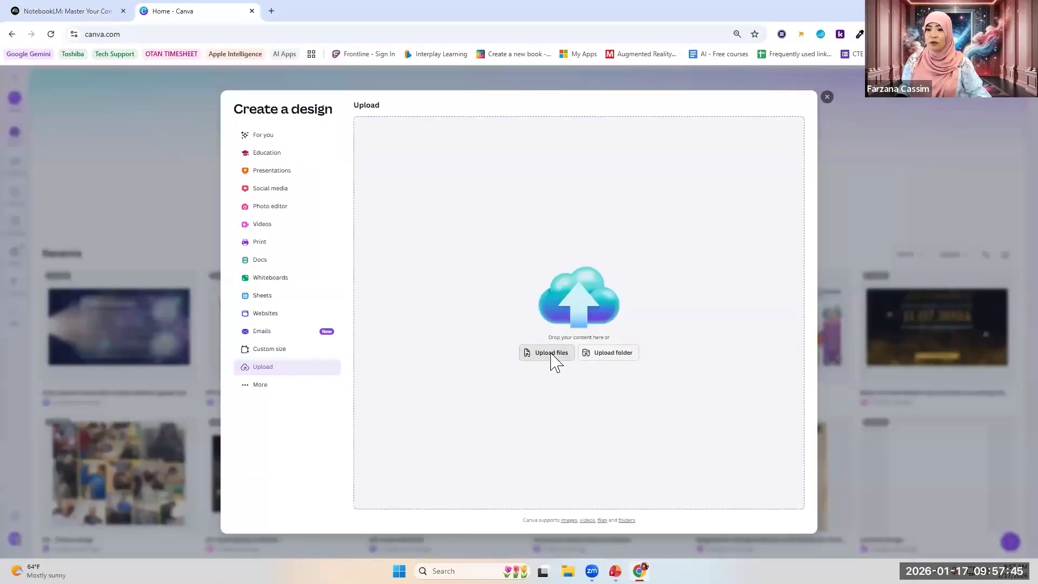
pyautogui.click(551, 353)
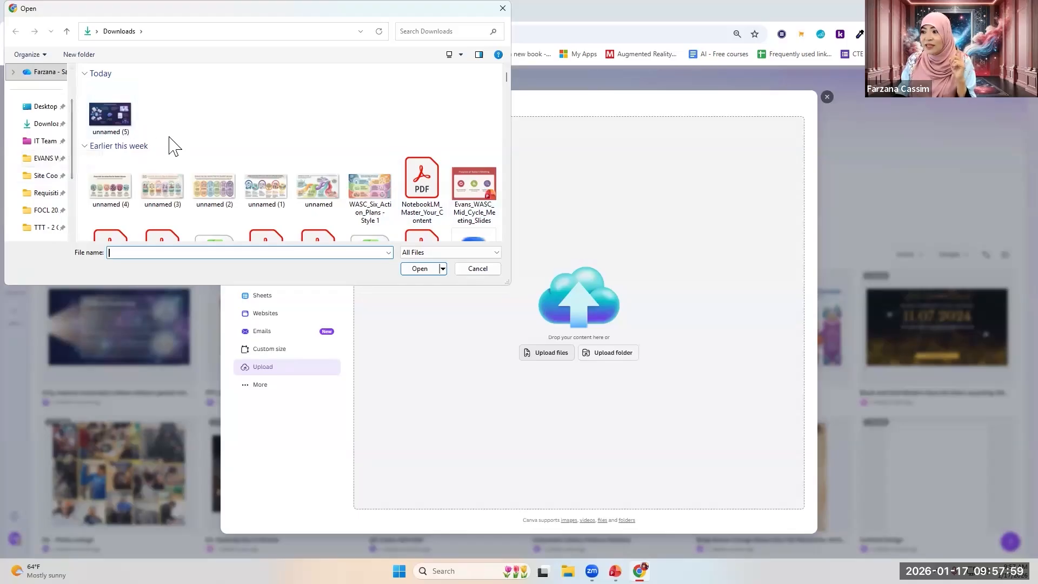
pyautogui.scroll(-5, 173, 146)
pyautogui.scroll(5, 162, 149)
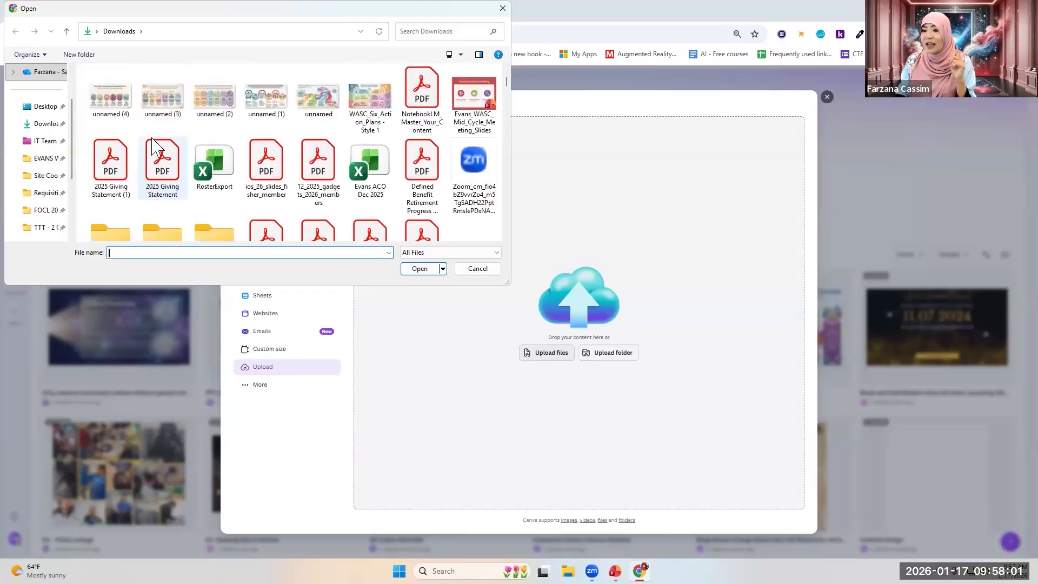
pyautogui.click(478, 269)
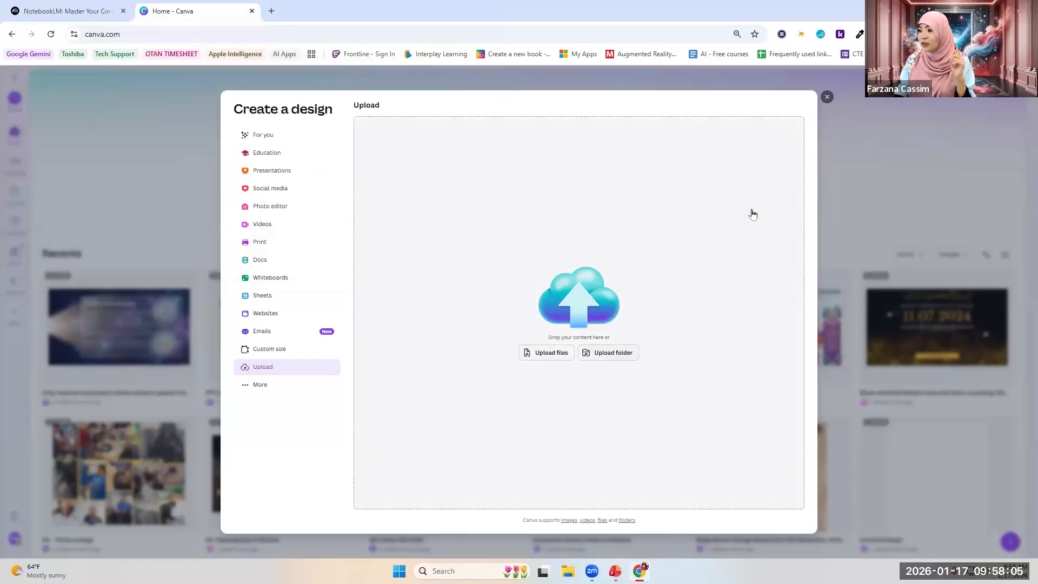
pyautogui.click(826, 99)
# - Open the recent "Only imports transcripts" design, select its full-page Video Overview image, and run Grab Text on it
pyautogui.click(157, 315)
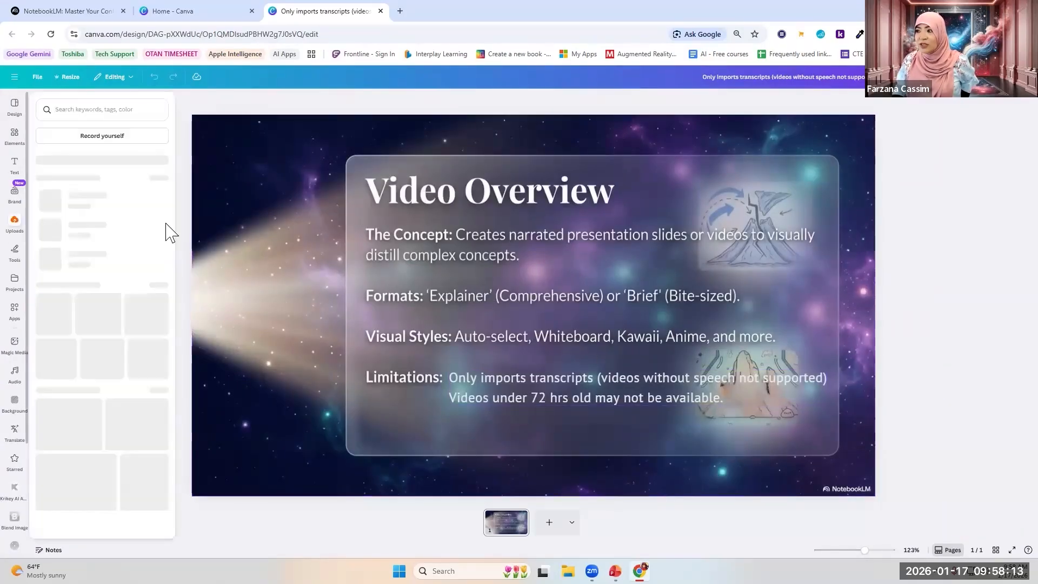
pyautogui.click(526, 177)
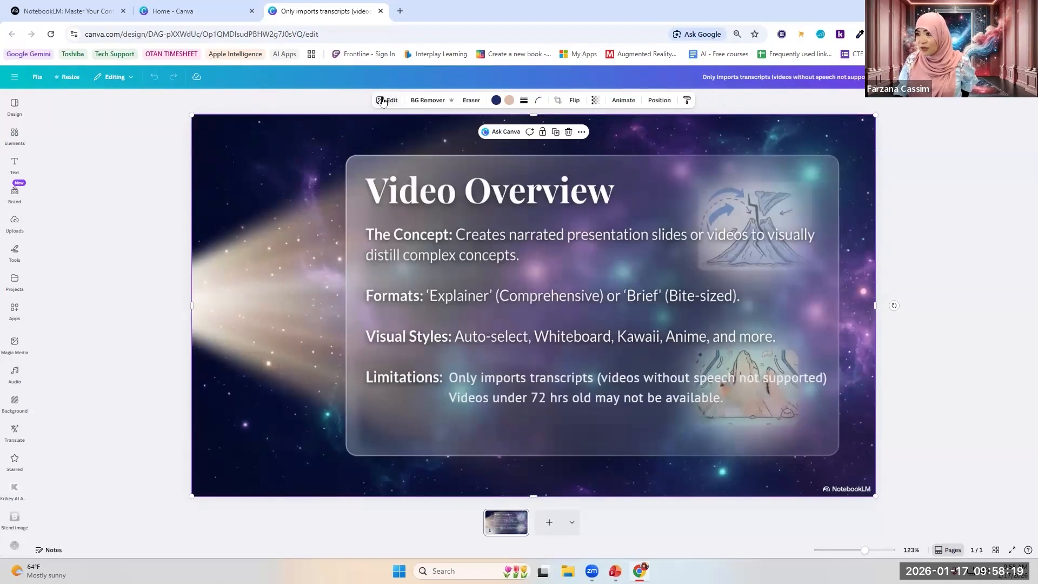
pyautogui.click(379, 103)
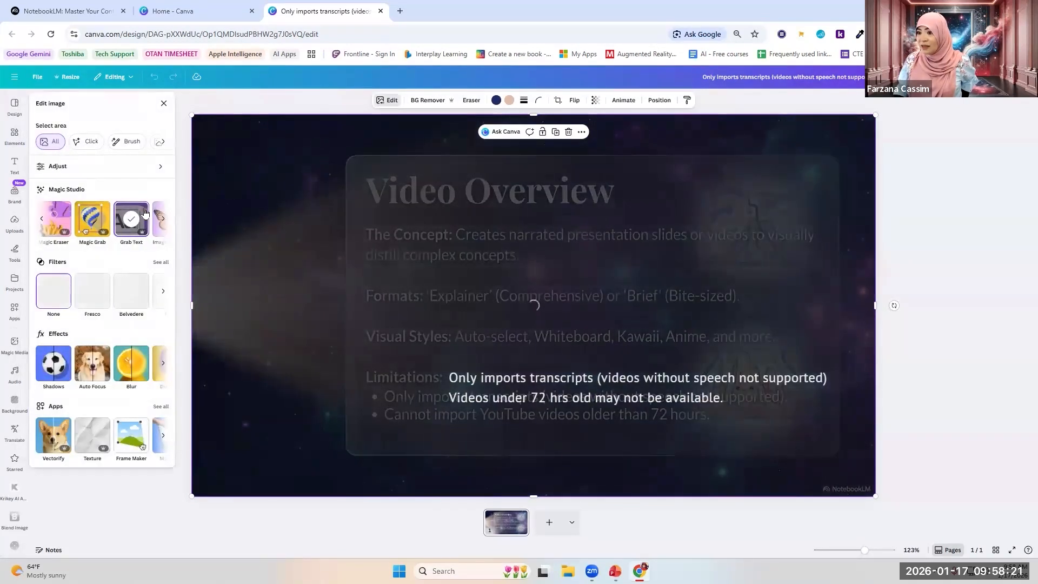